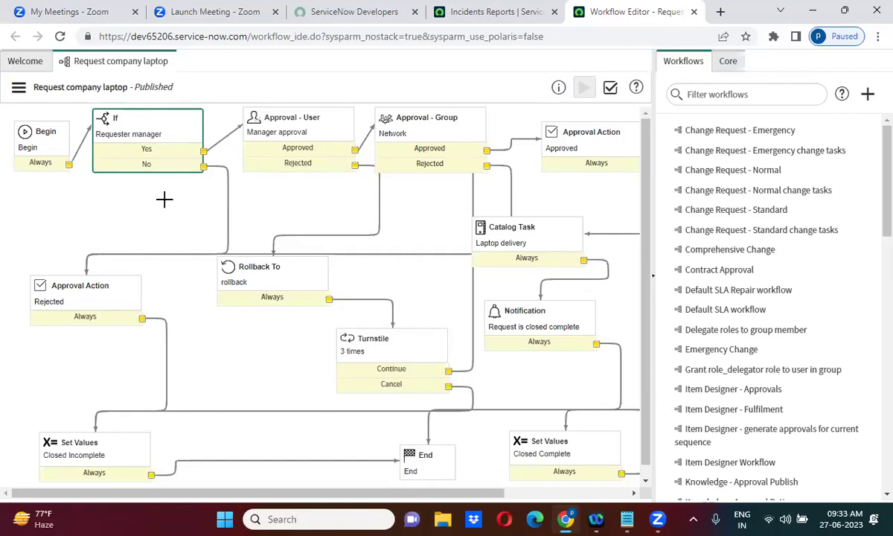
# Switch to Notepad, clear the existing text and write current.short_description as the first line
pyautogui.click(627, 519)
pyautogui.hotkey('ctrl', 'a')
pyautogui.press('BackSpace')
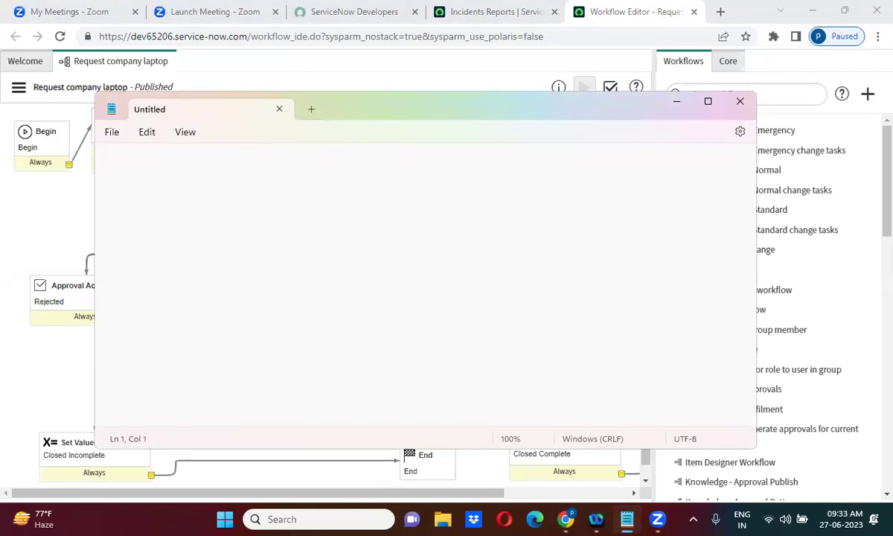
pyautogui.write('current.')
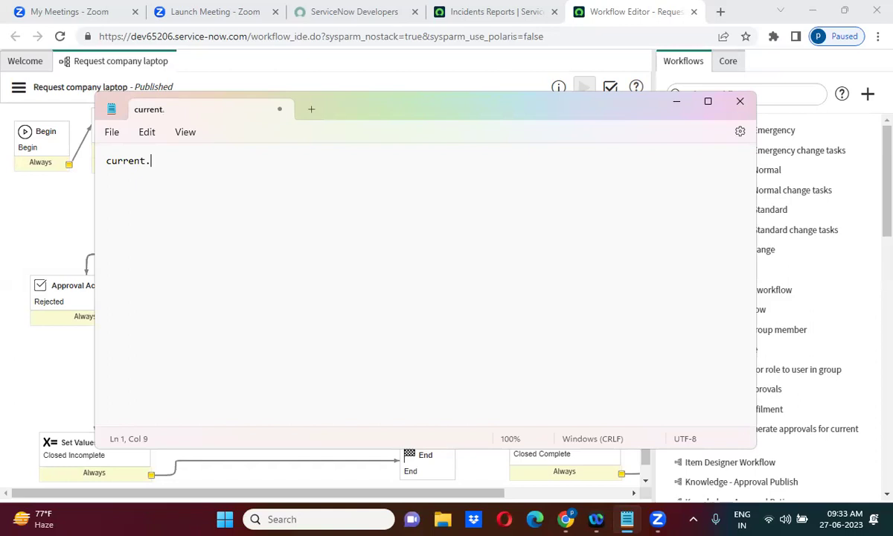
pyautogui.write('short_des')
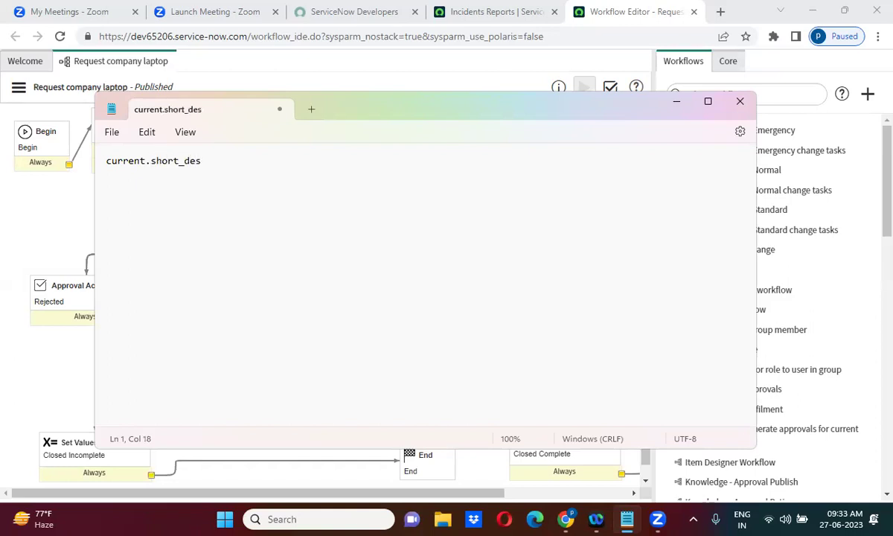
pyautogui.write('cription')
pyautogui.press('Return')
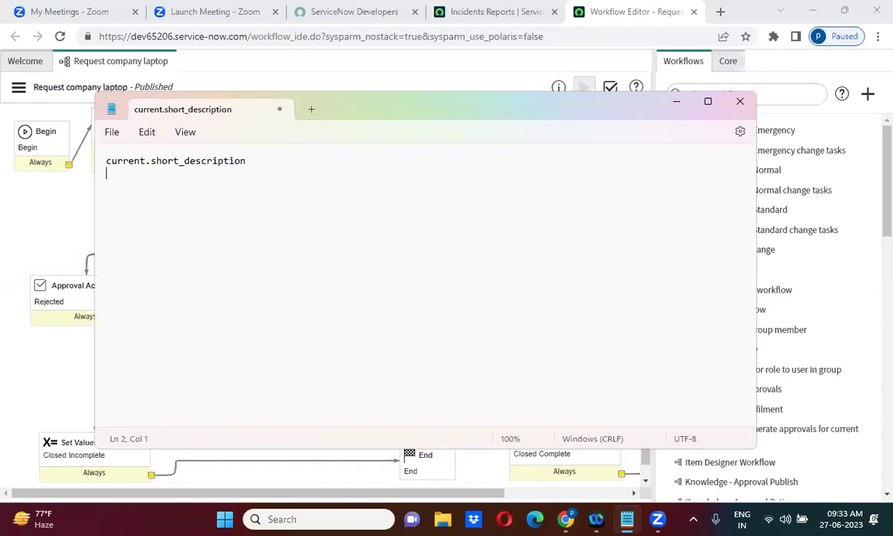
# Add the lines current.variables.requested_for, current.variables.address and current.variables.ram below, leaving a blank line after requested_for
pyautogui.write('current.variables')
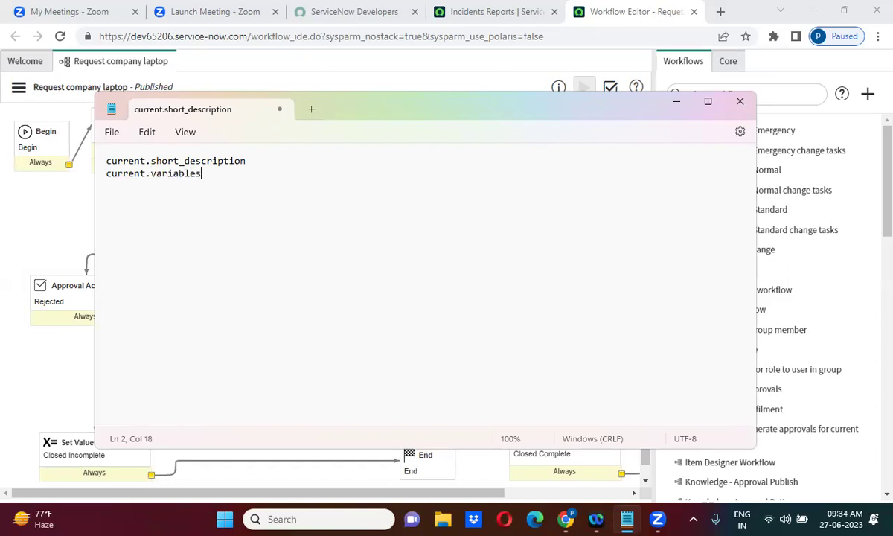
pyautogui.write('.requested_for')
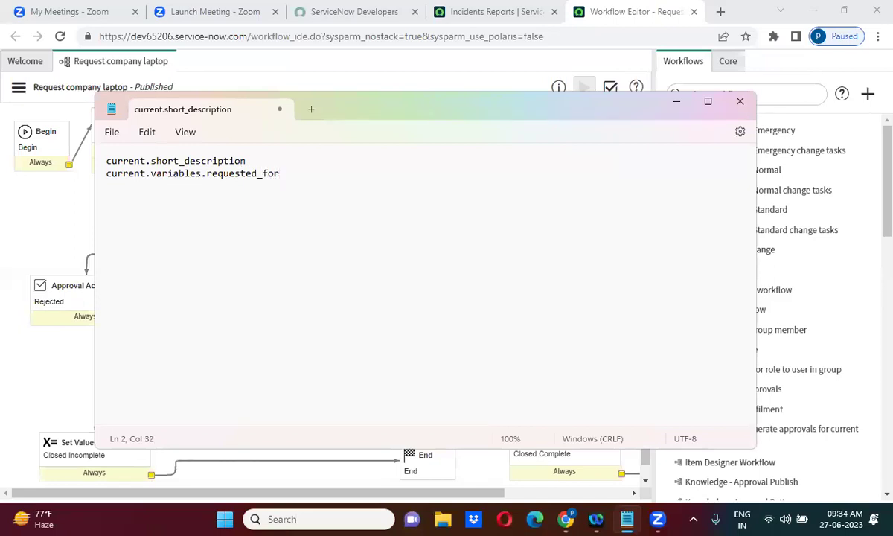
pyautogui.press('Return')
pyautogui.press('Return')
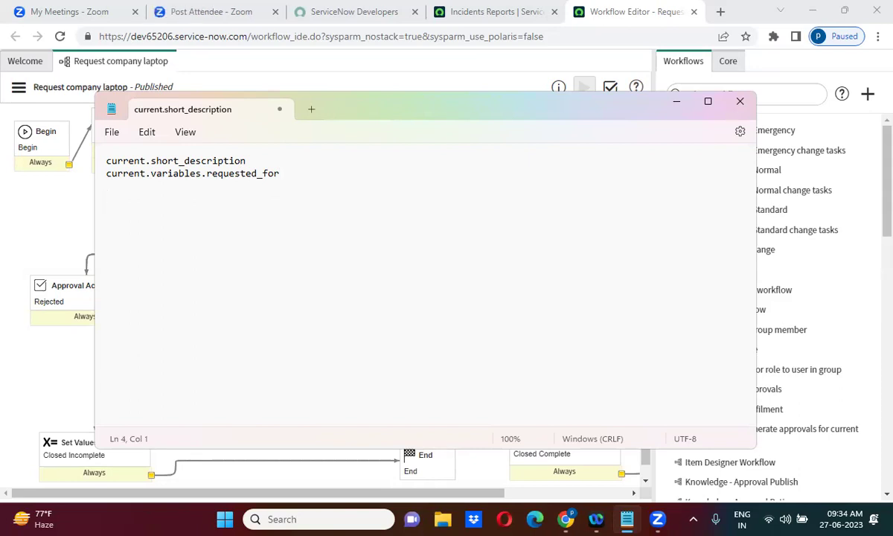
pyautogui.write('current.variables.address')
pyautogui.press('Return')
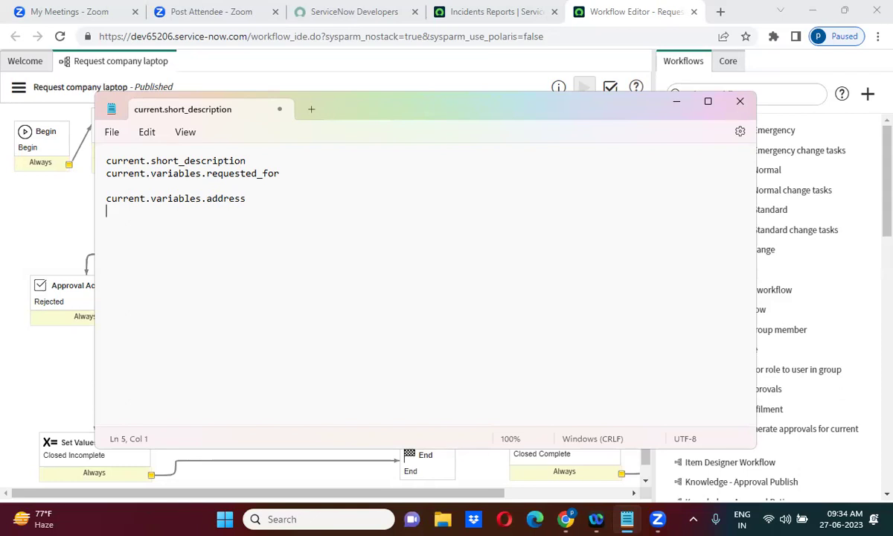
pyautogui.write('current.vari')
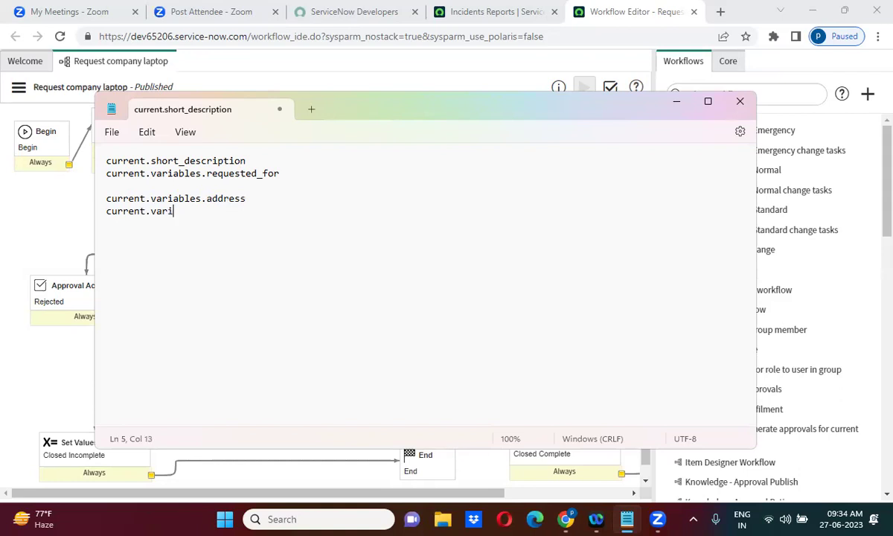
pyautogui.write('ables.ram')
pyautogui.press('Return')
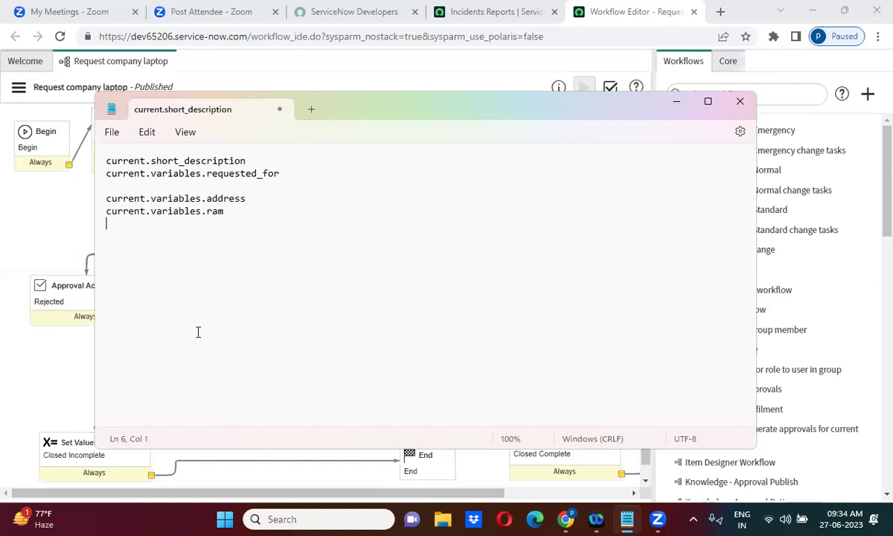
# Insert five blank lines after current.short_description to separate it from the current.variables lines
pyautogui.click(249, 162)
pyautogui.press('Return')
pyautogui.press('Return')
pyautogui.press('Return')
pyautogui.press('Return')
pyautogui.press('Return')
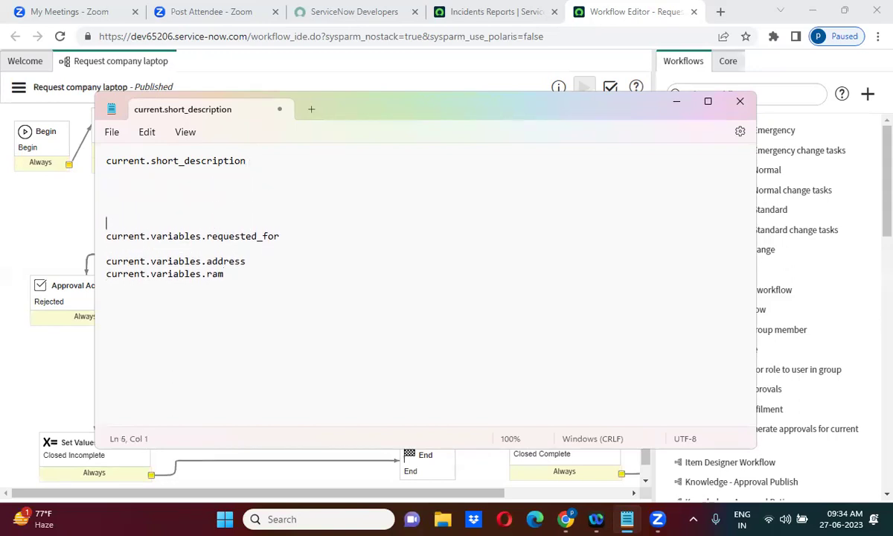
pyautogui.doubleClick(123, 161)
pyautogui.doubleClick(188, 161)
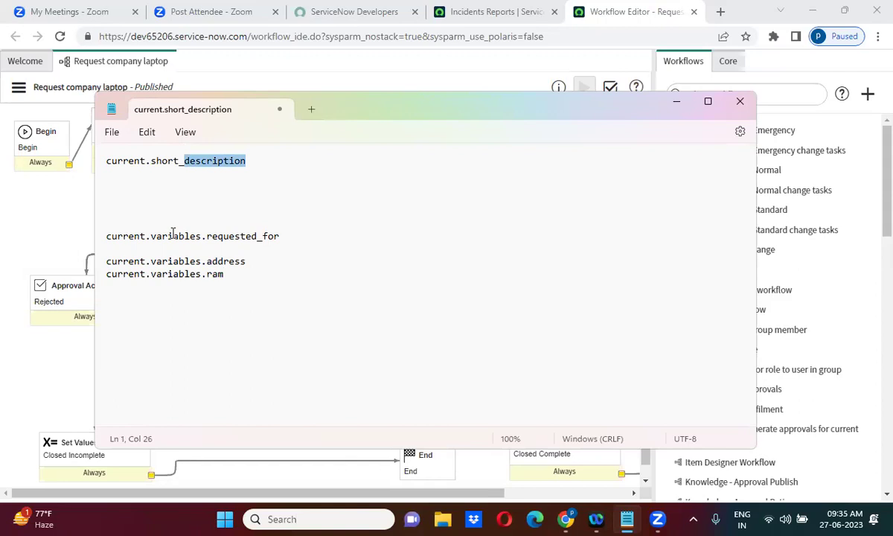
# Return to the Request company laptop workflow and examine the Requester manager condition script and the approval path through to the Timer
pyautogui.click(674, 102)
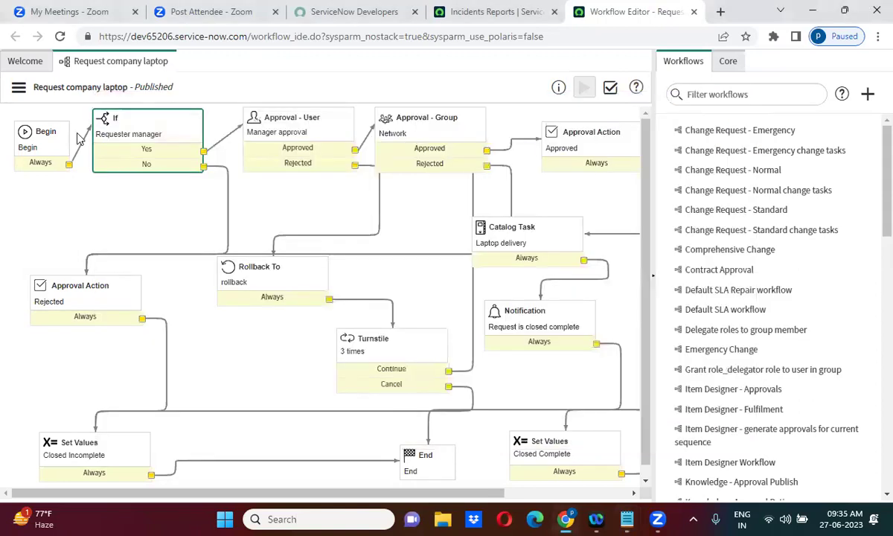
pyautogui.doubleClick(114, 126)
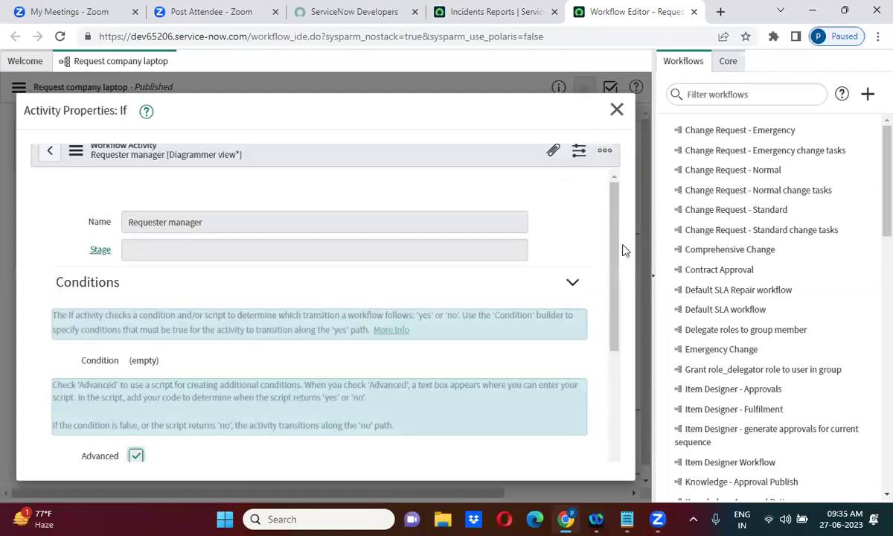
pyautogui.moveTo(614, 205); pyautogui.dragTo(615, 349)
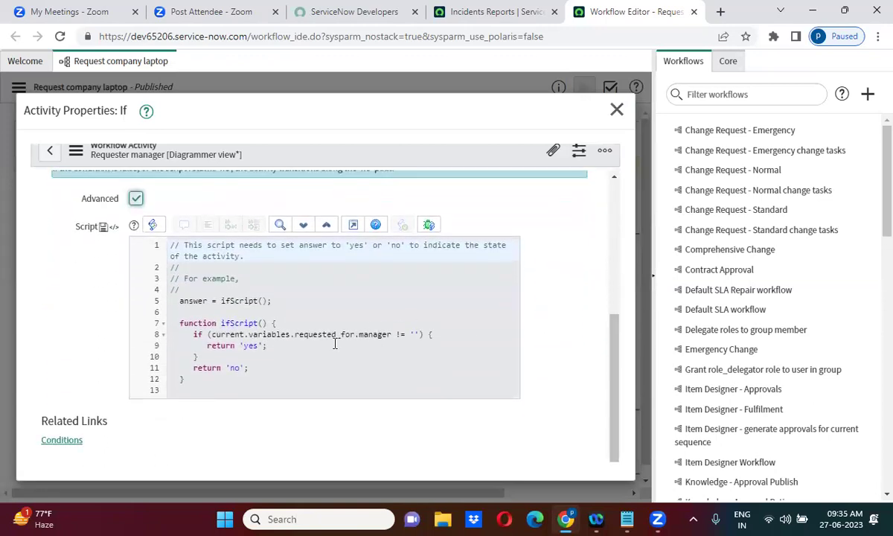
pyautogui.click(231, 337)
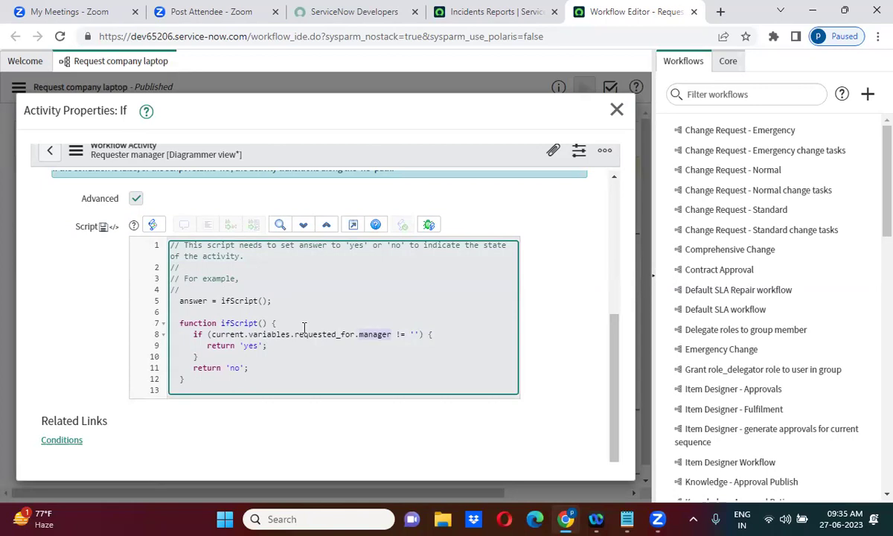
pyautogui.click(617, 111)
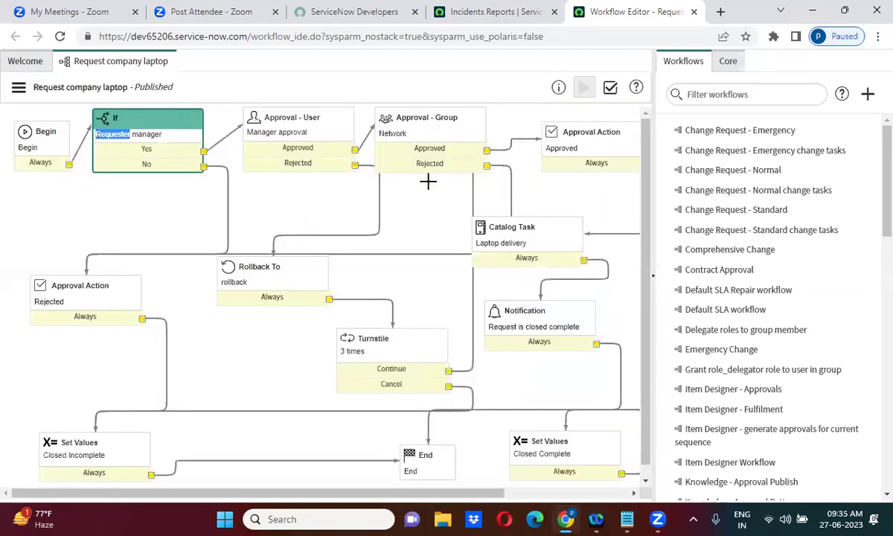
pyautogui.click(307, 136)
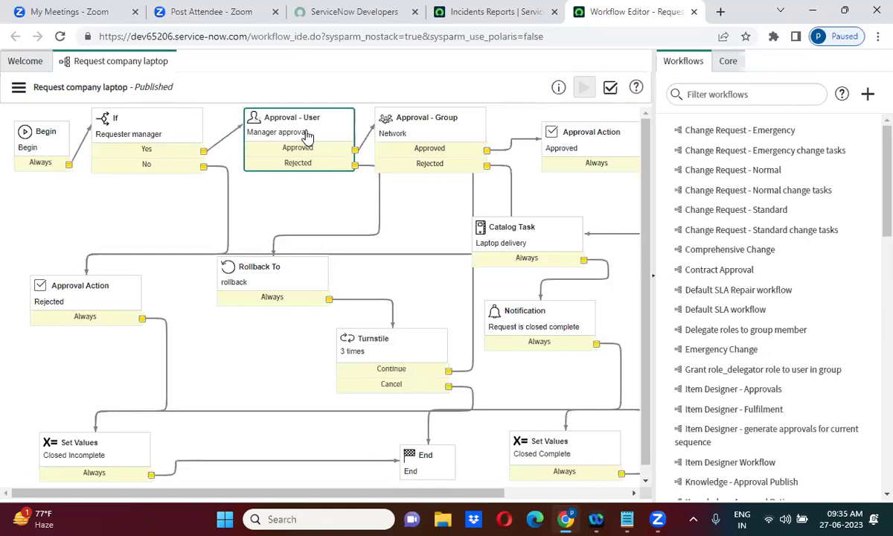
pyautogui.click(436, 132)
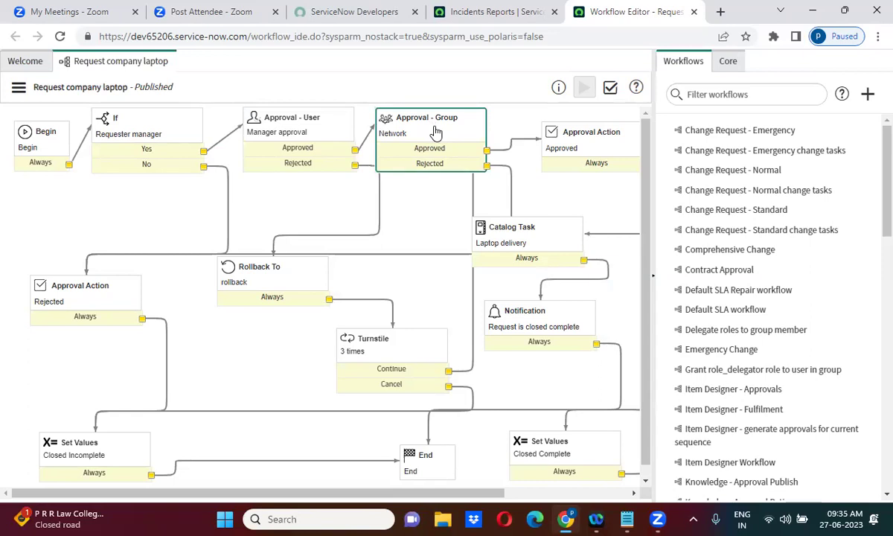
pyautogui.click(584, 156)
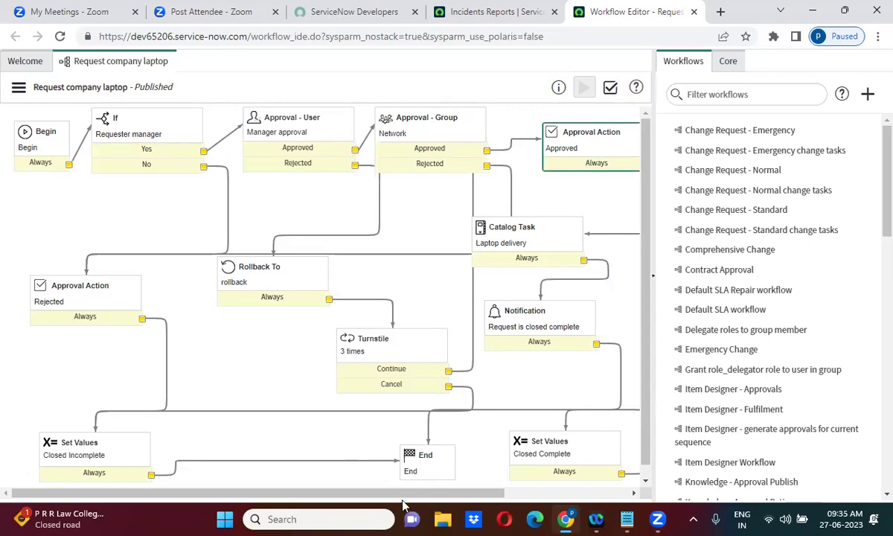
pyautogui.hscroll(3, 420, 496)
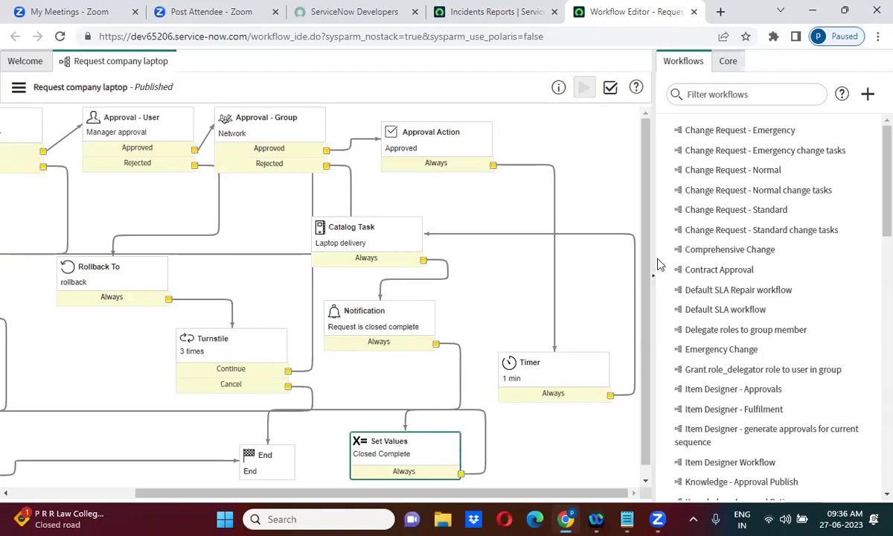
pyautogui.moveTo(645, 264); pyautogui.dragTo(641, 350)
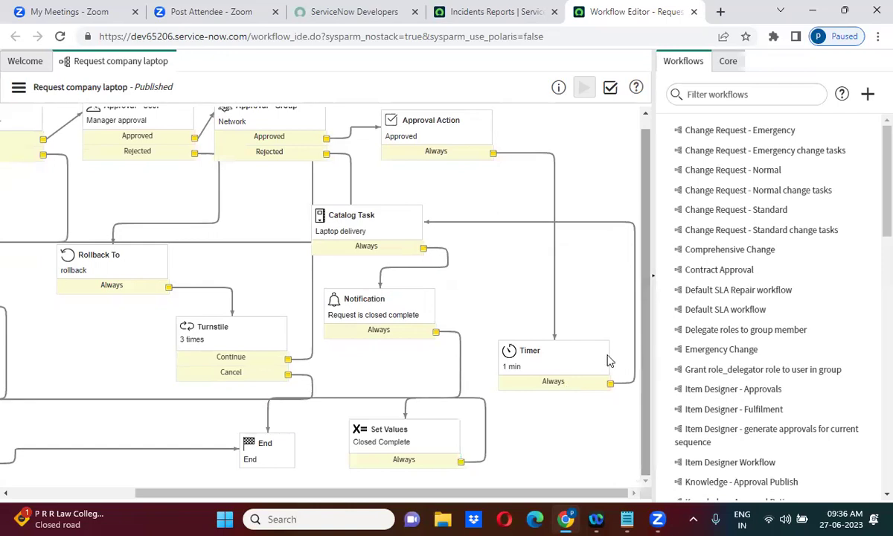
# Check out the published Request company laptop workflow for editing
pyautogui.doubleClick(365, 215)
pyautogui.hotkey('ctrl', 'a')
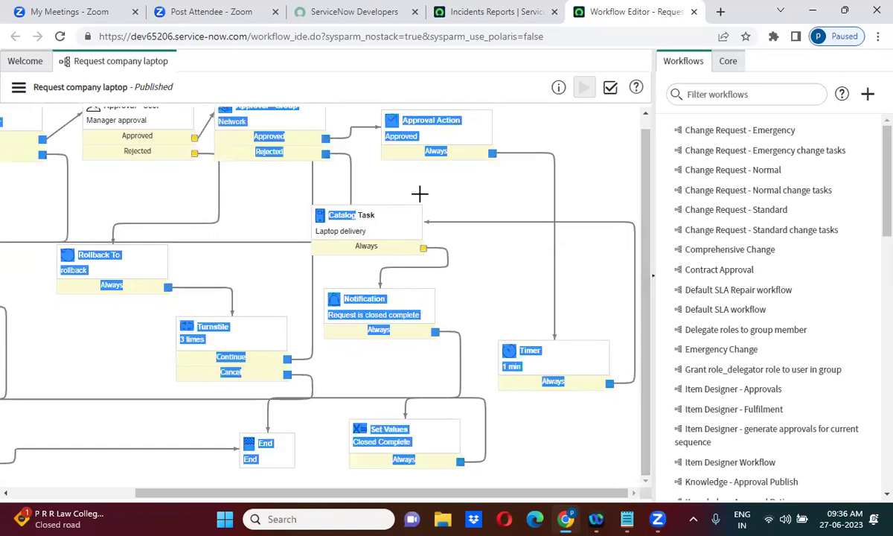
pyautogui.click(16, 89)
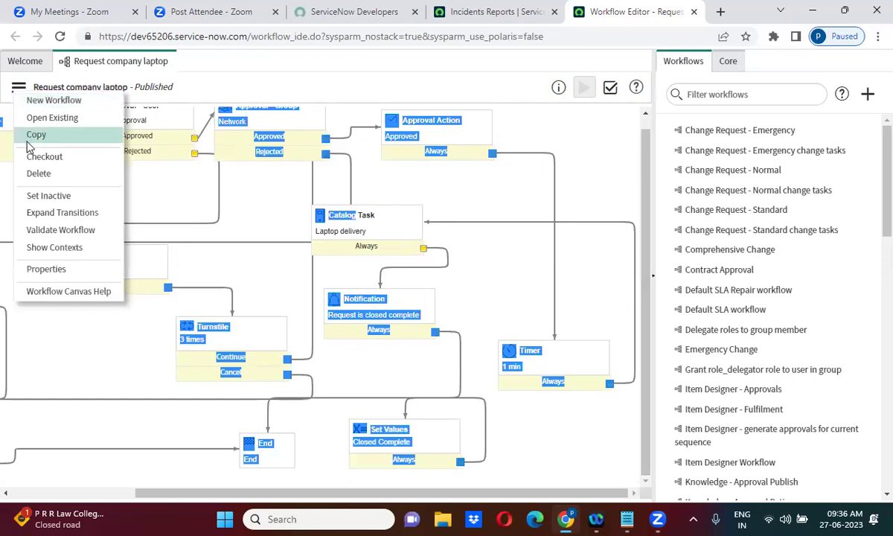
pyautogui.click(70, 159)
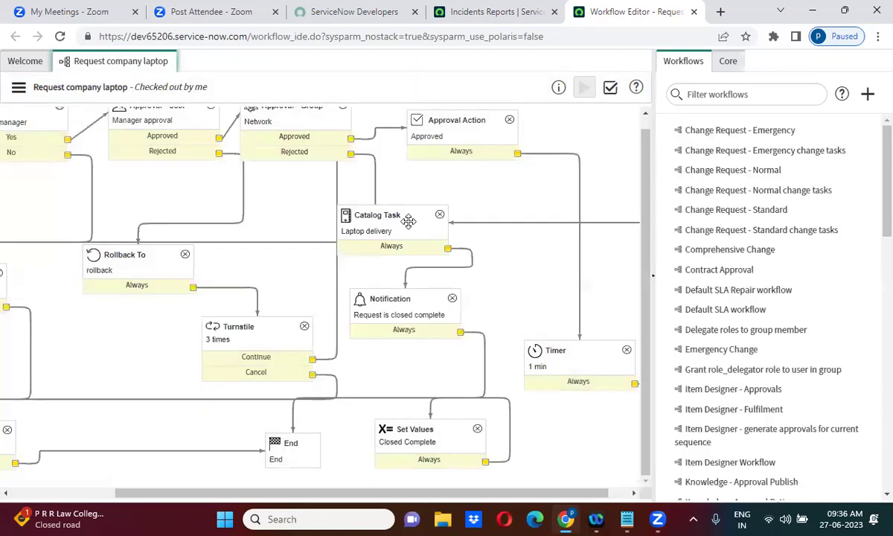
# Move the Laptop delivery catalog task to the upper right of the Timer, and delete the Timer activity
pyautogui.moveTo(393, 215); pyautogui.dragTo(421, 215)
pyautogui.moveTo(523, 225); pyautogui.dragTo(646, 246)
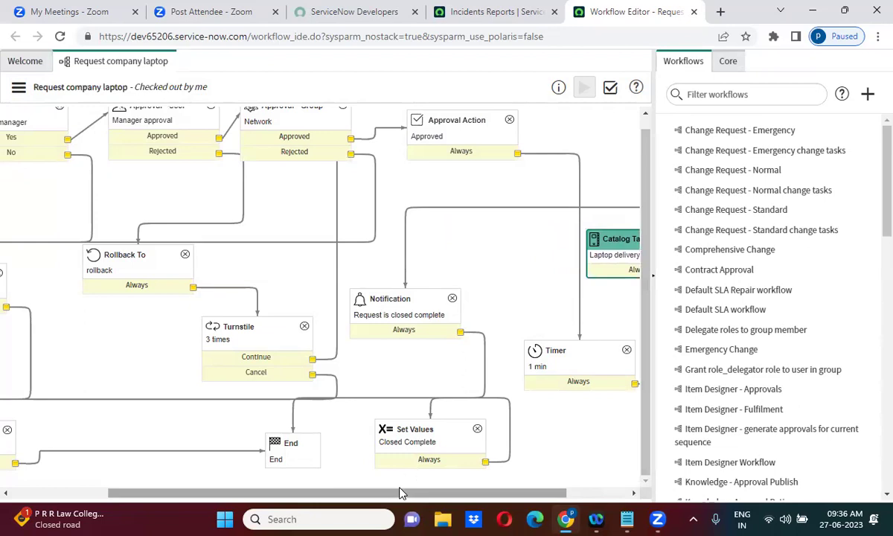
pyautogui.moveTo(385, 497); pyautogui.dragTo(447, 496)
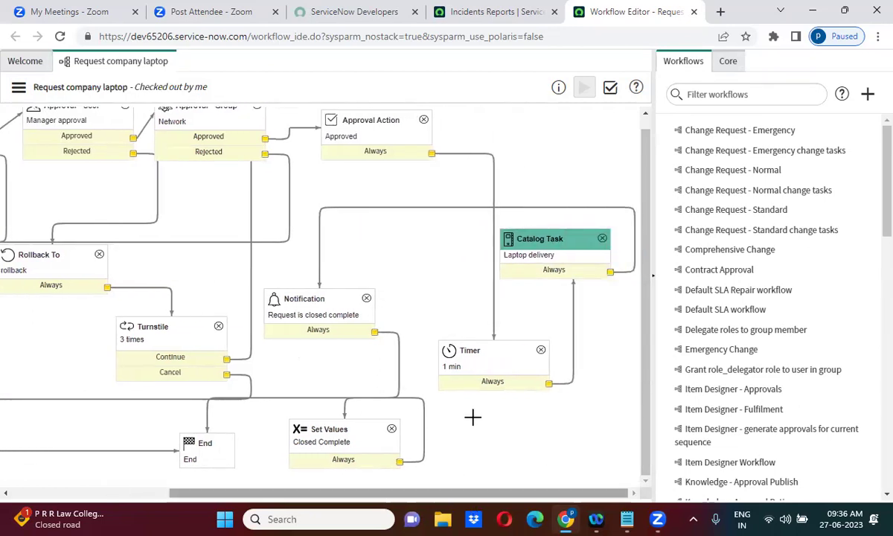
pyautogui.click(485, 348)
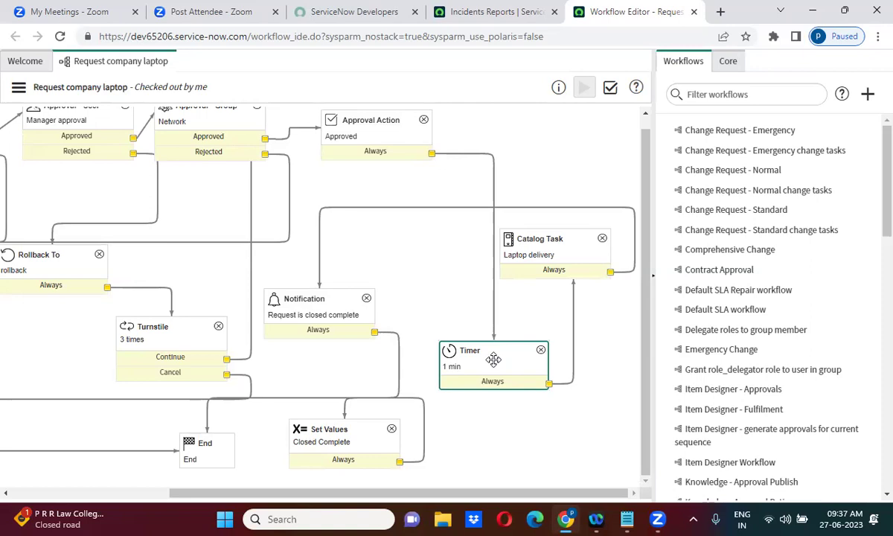
pyautogui.click(541, 350)
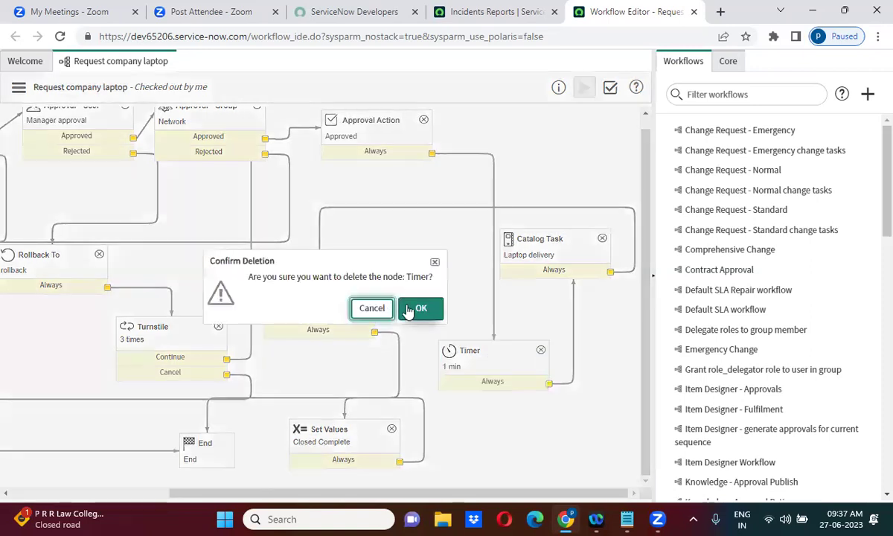
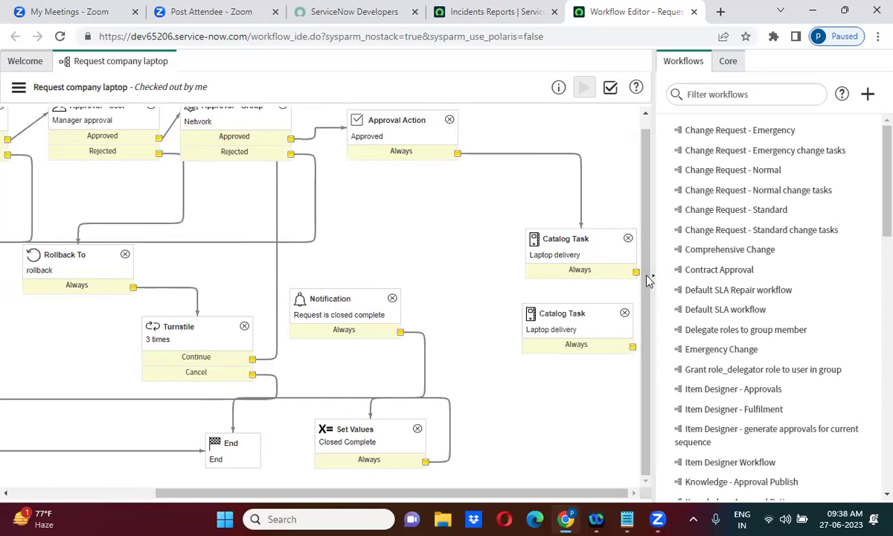
# Connect the first Laptop delivery catalog task to its copy, and place another copy of the activity below the second one
pyautogui.moveTo(636, 272); pyautogui.dragTo(582, 343)
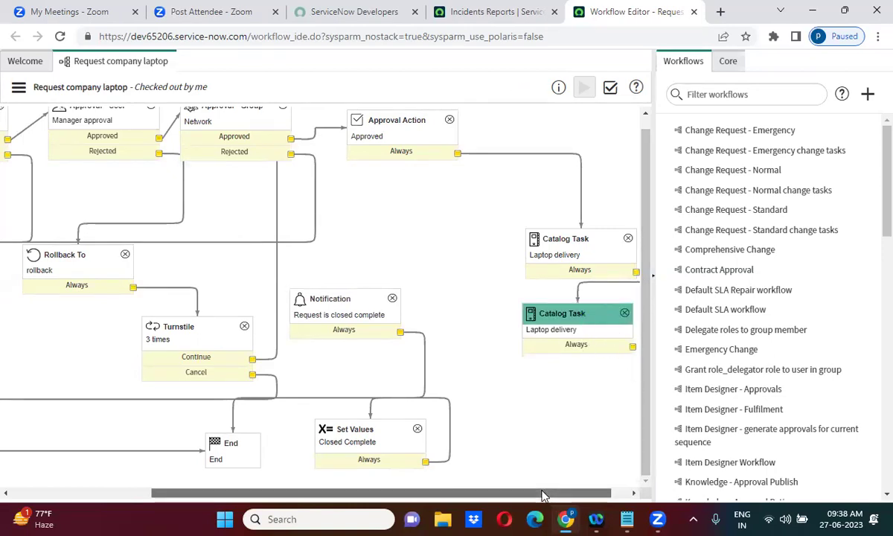
pyautogui.moveTo(546, 488); pyautogui.dragTo(563, 487)
pyautogui.click(545, 335)
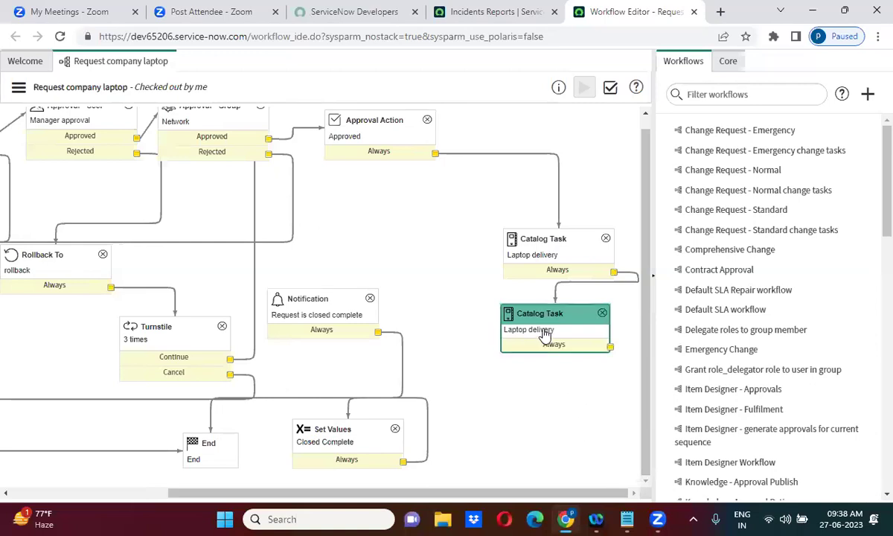
pyautogui.rightClick(545, 335)
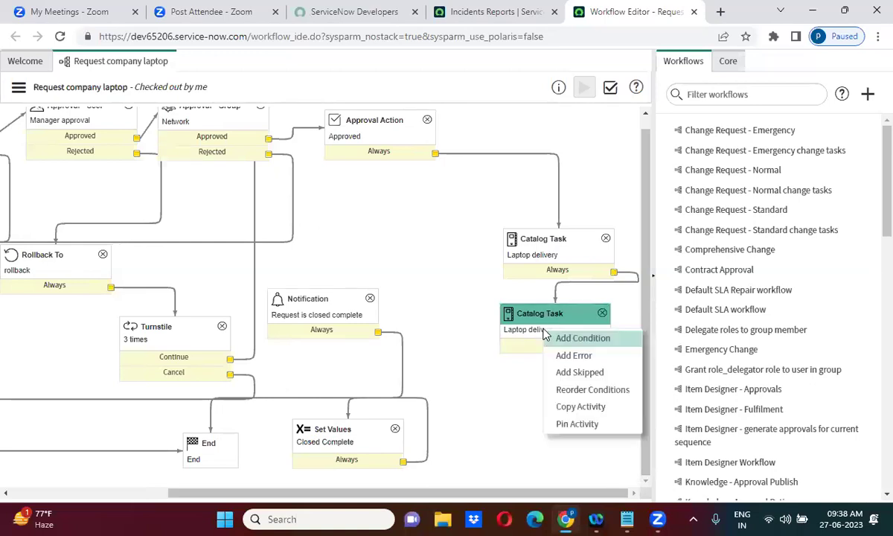
pyautogui.click(580, 408)
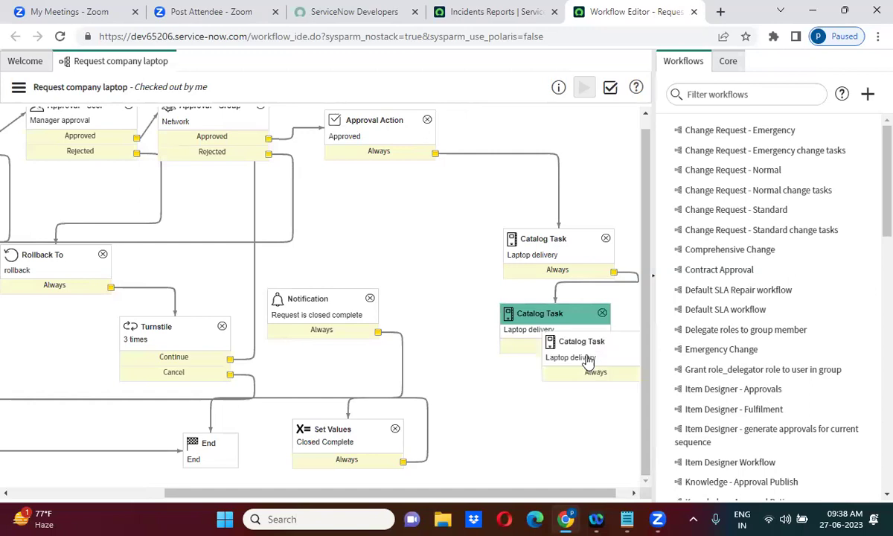
pyautogui.click(564, 359)
pyautogui.moveTo(564, 360); pyautogui.dragTo(521, 394)
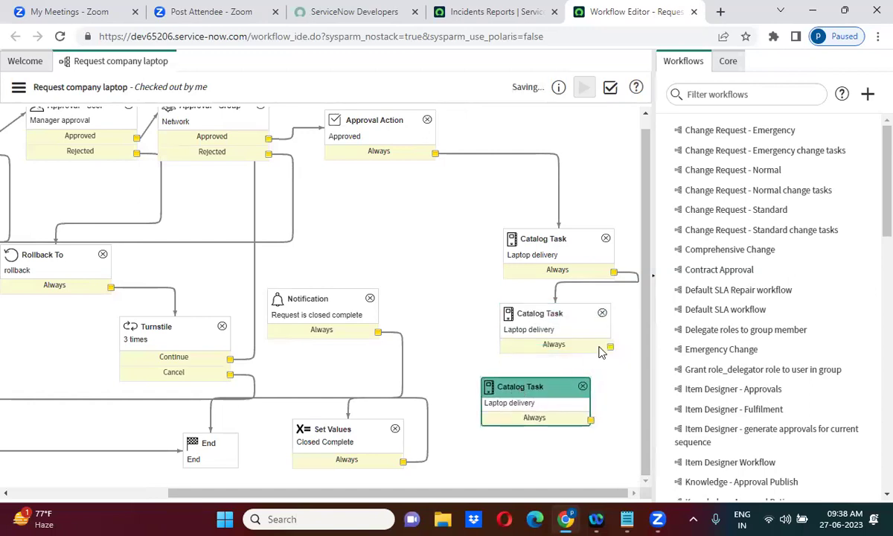
# Connect the second Laptop delivery catalog task to the third and the third to the Notification, and publish the workflow
pyautogui.moveTo(609, 346); pyautogui.dragTo(293, 317)
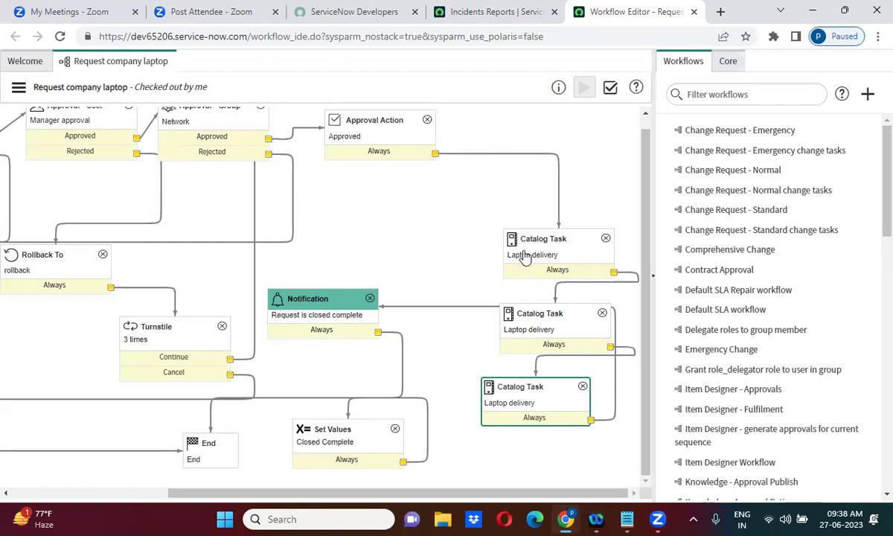
pyautogui.click(17, 88)
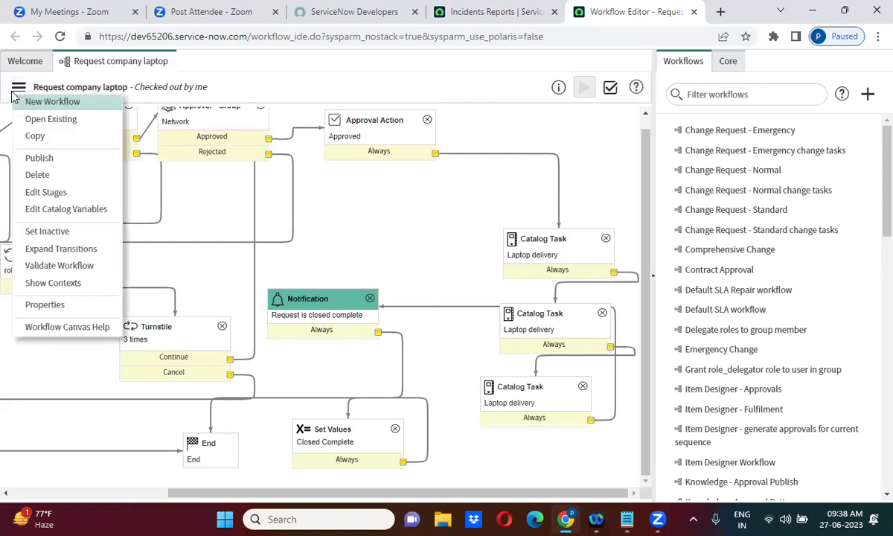
pyautogui.click(52, 159)
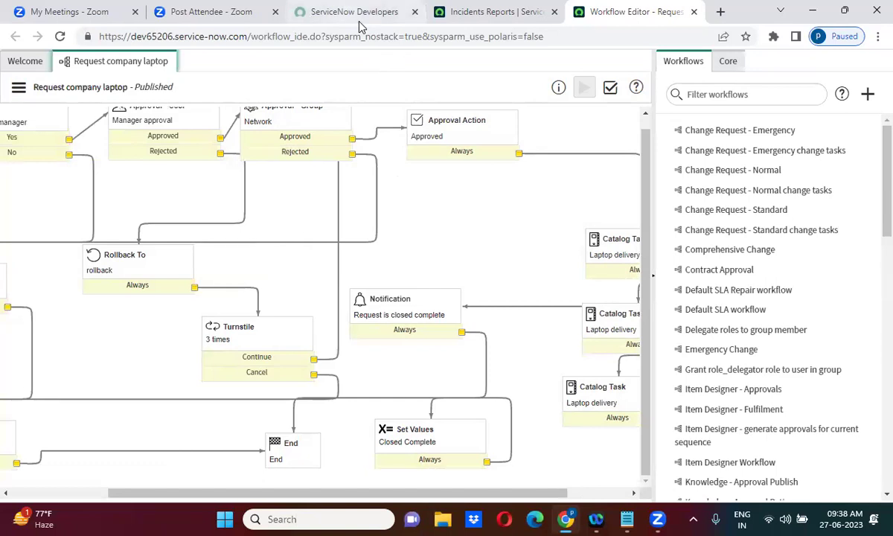
# Find Maintain Items in the application navigator and open its catalog items list in a separate browser tab
pyautogui.click(480, 9)
pyautogui.click(101, 68)
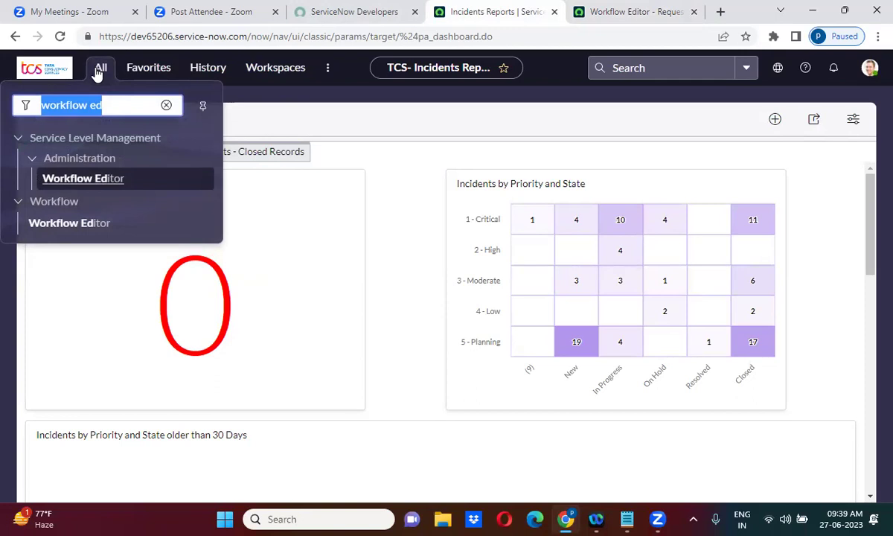
pyautogui.write('mai')
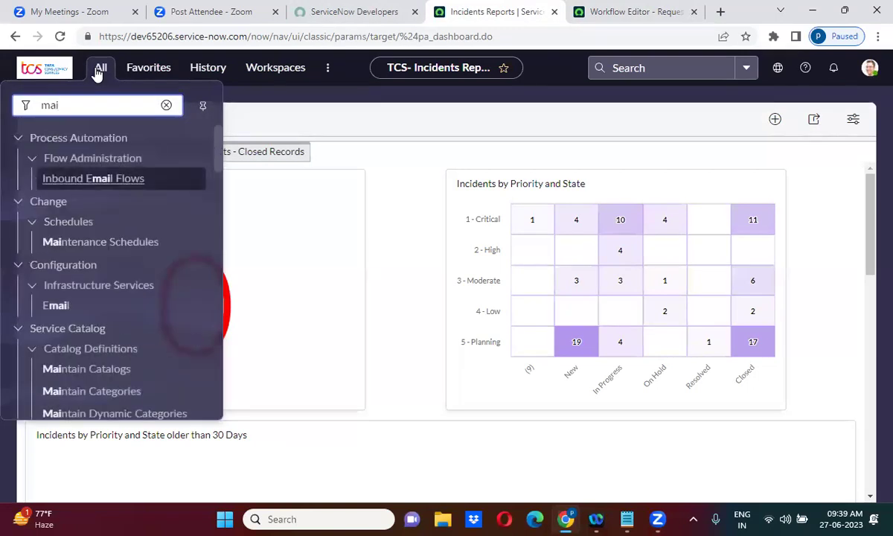
pyautogui.write('ntain i')
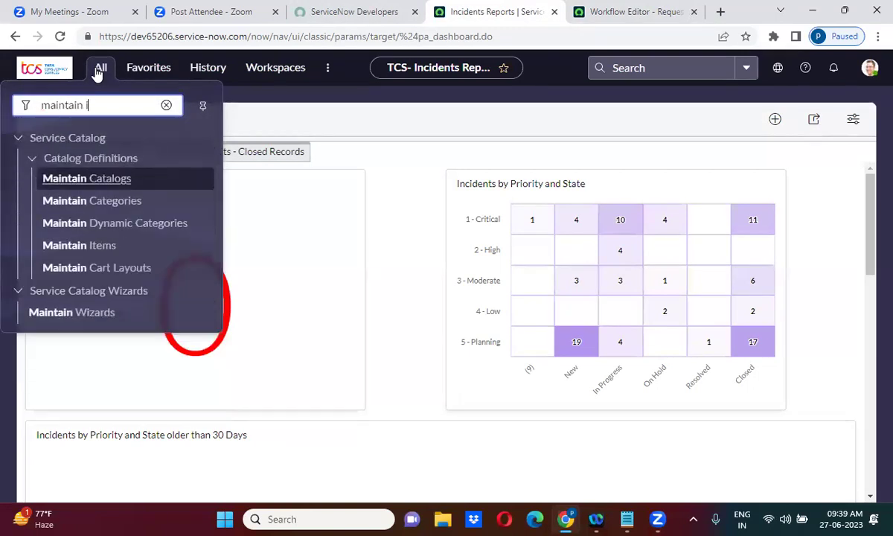
pyautogui.write('tems')
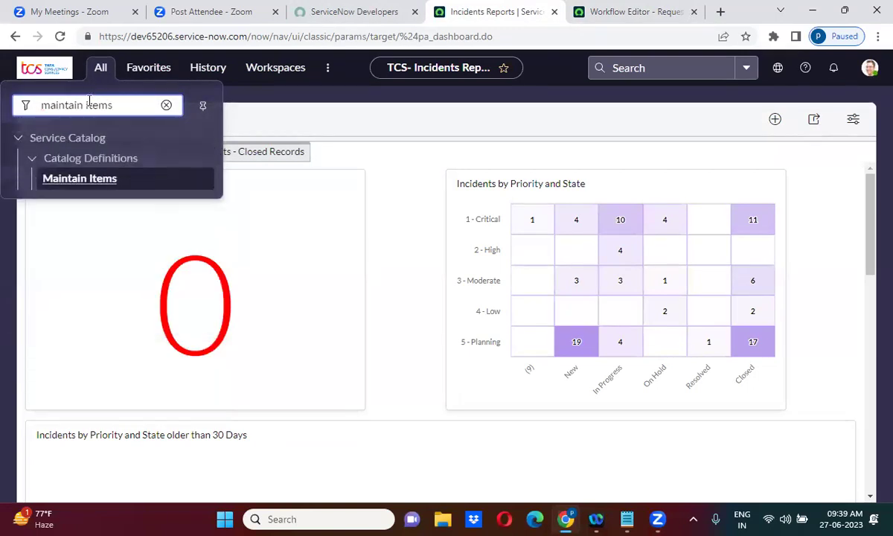
pyautogui.middleClick(56, 182)
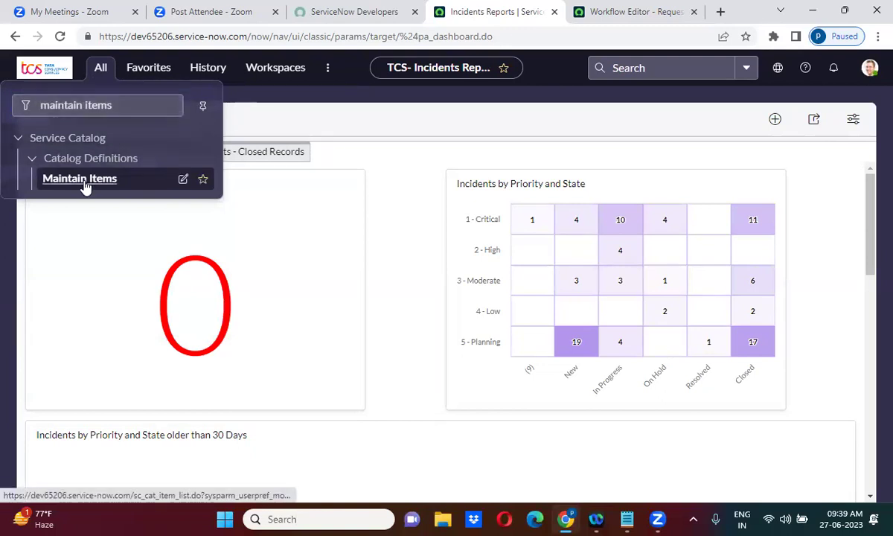
pyautogui.click(614, 9)
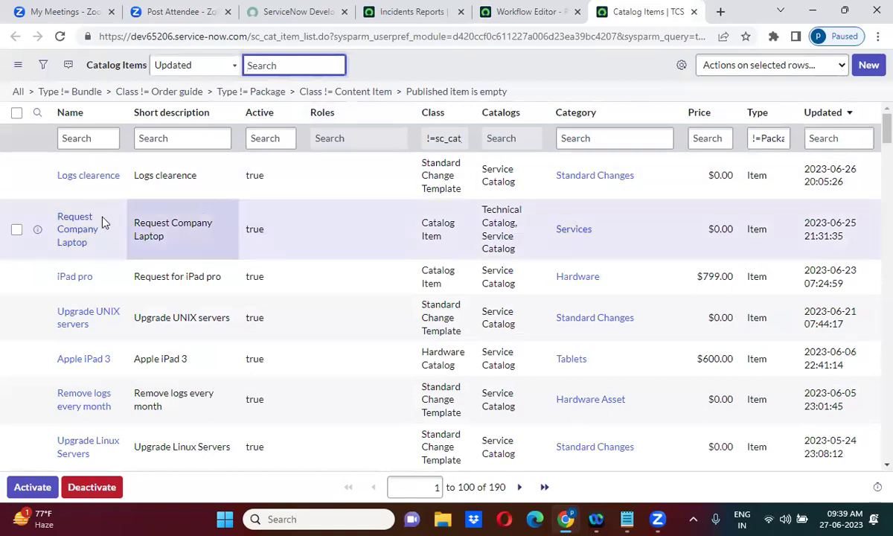
# Open the Request Company Laptop catalog item in its own tab, duplicate that tab, and launch the item's order form with Try It
pyautogui.middleClick(70, 233)
pyautogui.click(688, 6)
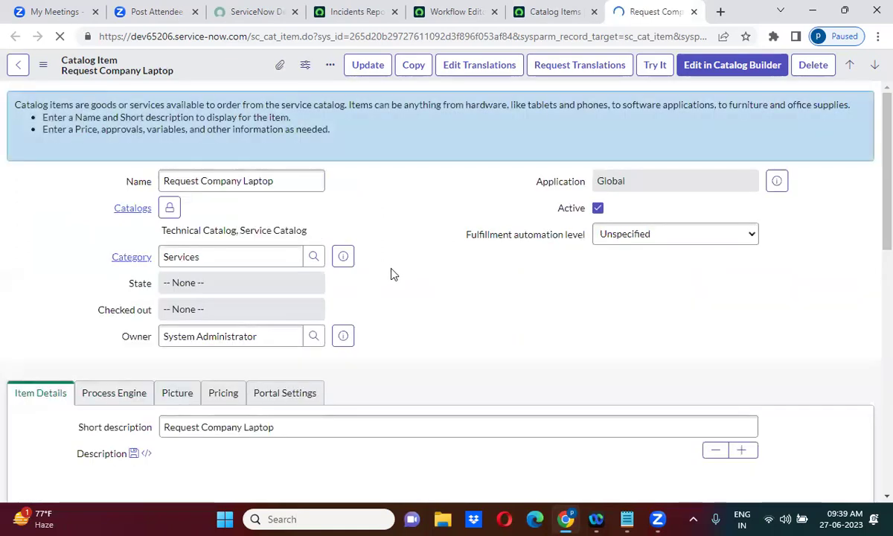
pyautogui.scroll(-7, 393, 274)
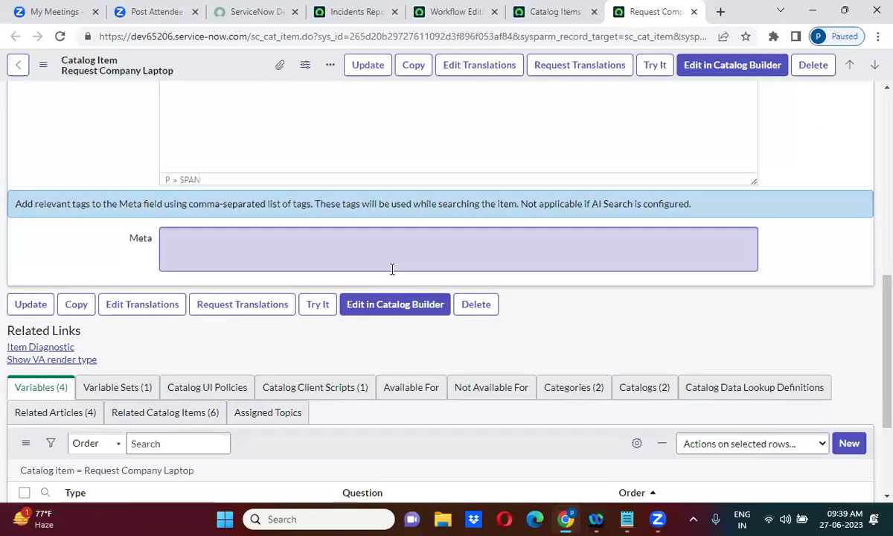
pyautogui.scroll(3, 390, 272)
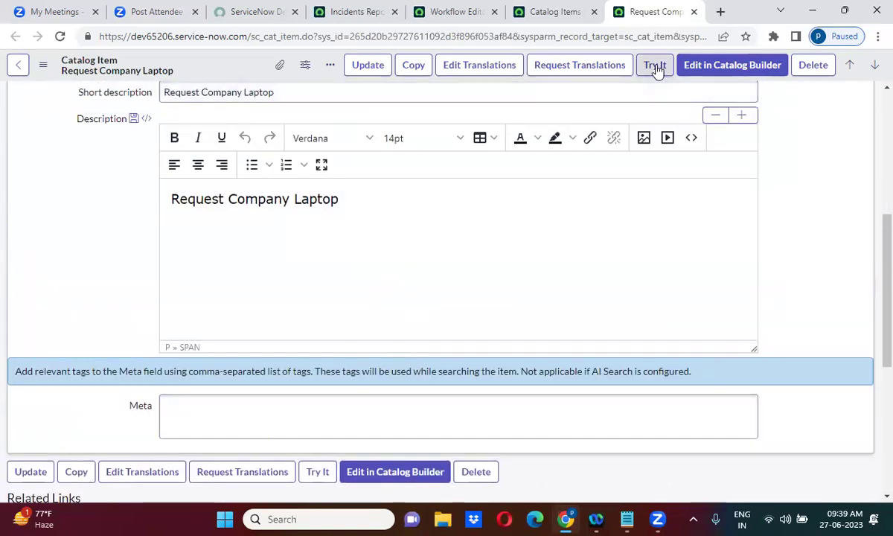
pyautogui.rightClick(649, 13)
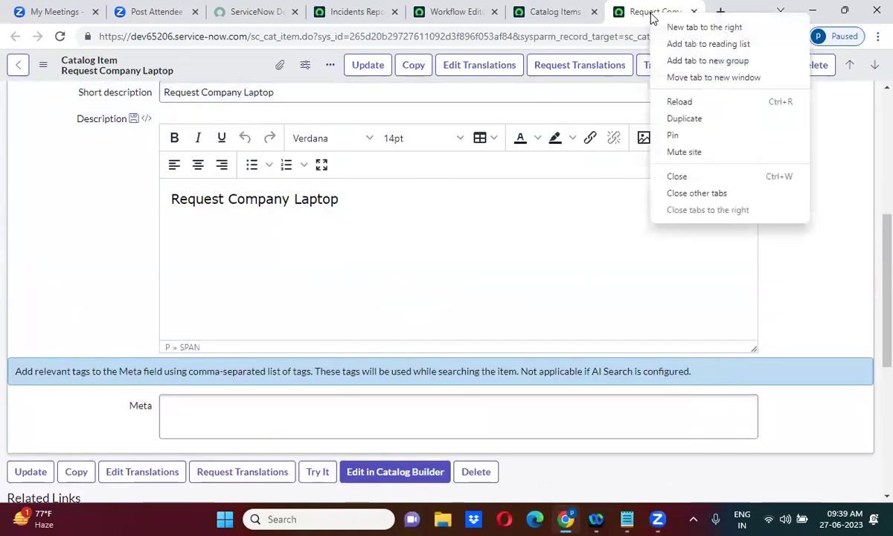
pyautogui.click(699, 119)
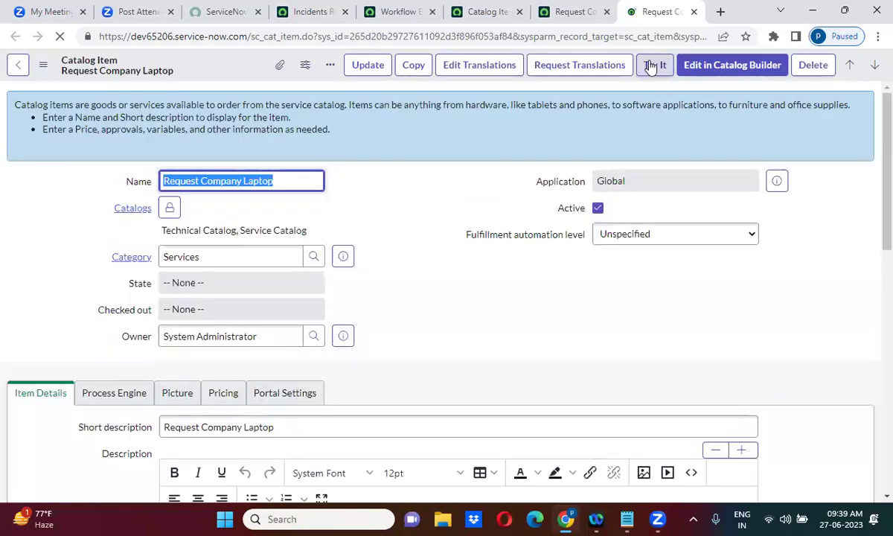
pyautogui.click(650, 67)
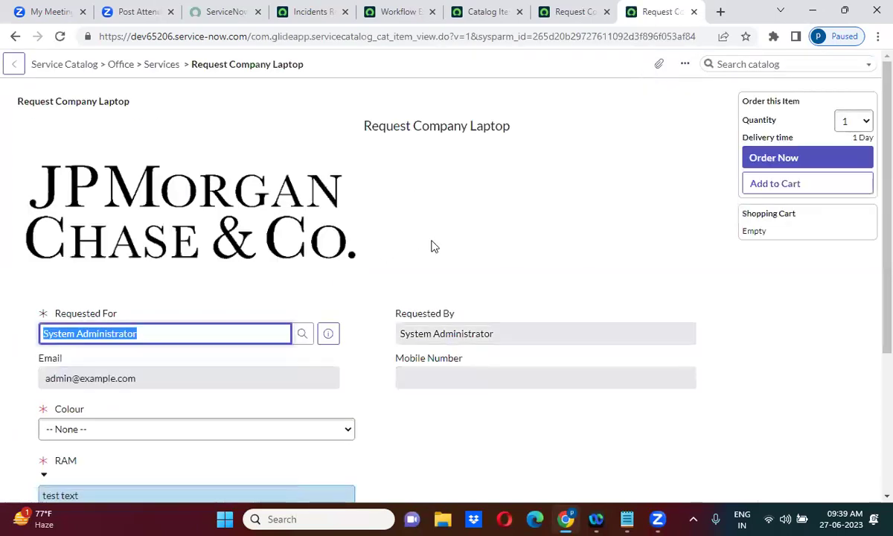
# Set the laptop request's Colour to Gray, RAM to Hardware and Storage to 256 GB
pyautogui.scroll(-3, 434, 246)
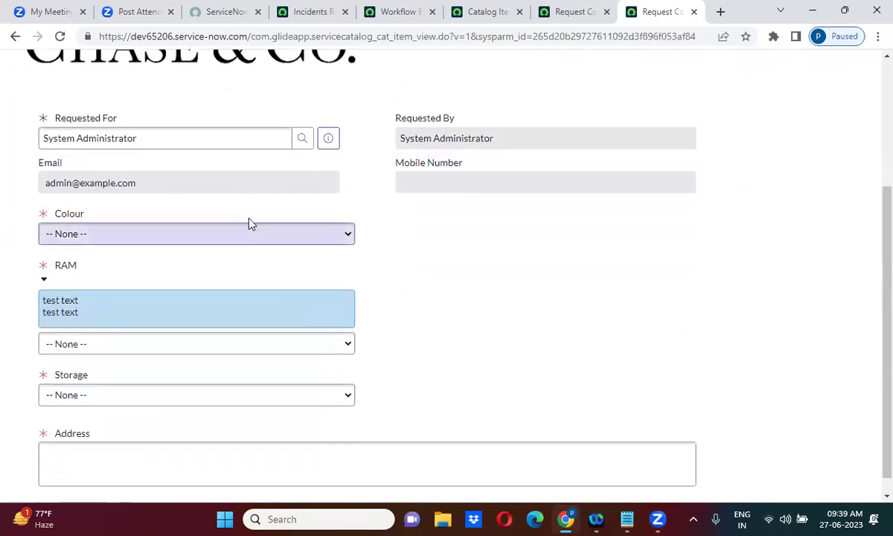
pyautogui.click(183, 233)
pyautogui.click(134, 280)
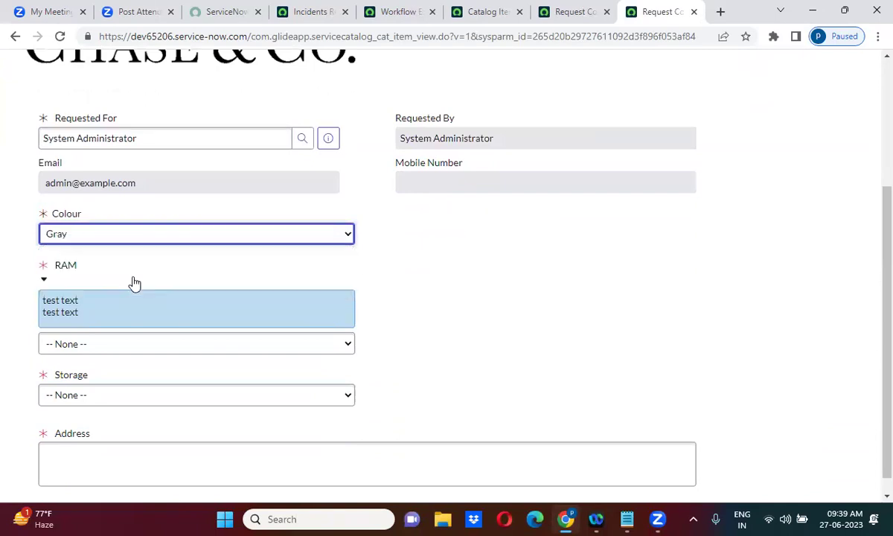
pyautogui.click(125, 343)
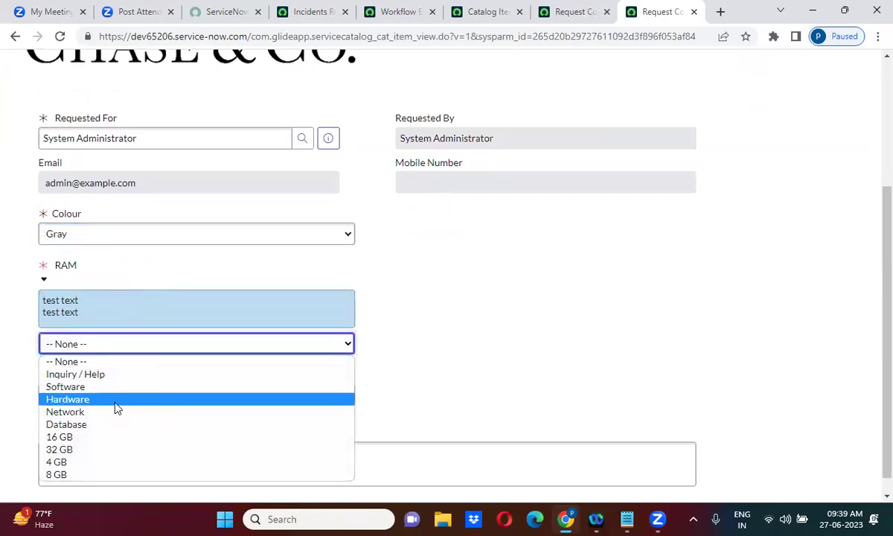
pyautogui.click(115, 399)
pyautogui.click(128, 395)
pyautogui.click(123, 443)
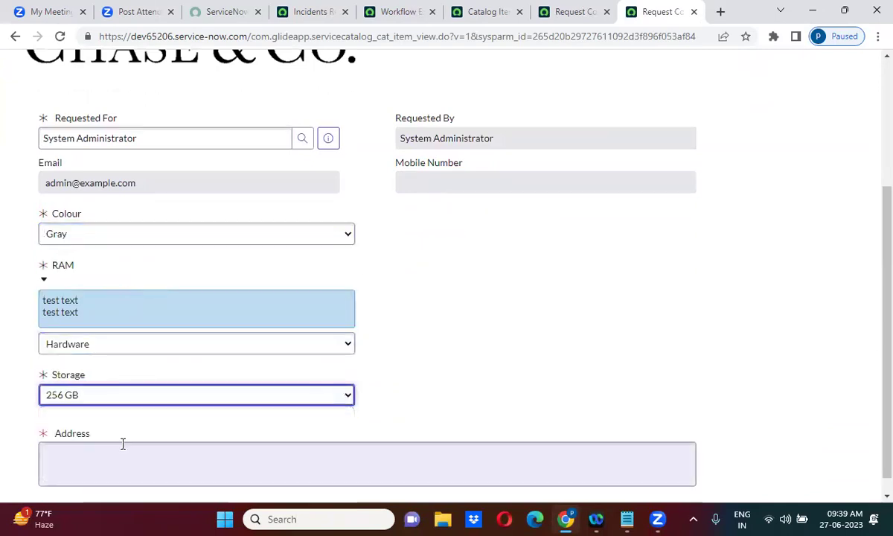
# Fill the request's Address field with the pasted text "test 4567" repeated many times
pyautogui.click(161, 458)
pyautogui.hotkey('ctrl', 'v')
pyautogui.hotkey('ctrl', 'v')
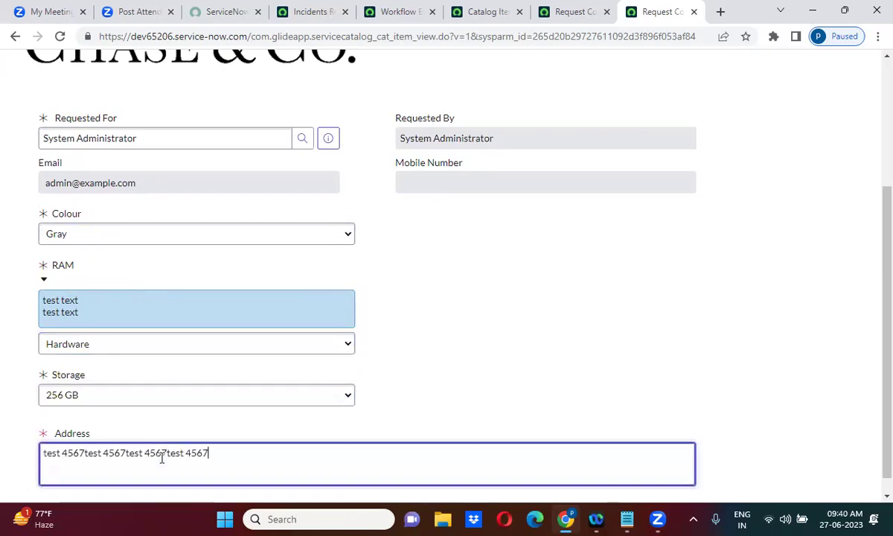
pyautogui.hotkey('ctrl', 'v')
pyautogui.hotkey('ctrl', 'v')
pyautogui.hotkey('ctrl', 'v')
pyautogui.hotkey('ctrl', 'v')
pyautogui.hotkey('ctrl', 'v')
pyautogui.hotkey('ctrl', 'v')
pyautogui.hotkey('ctrl', 'v')
pyautogui.hotkey('ctrl', 'v')
pyautogui.hotkey('ctrl', 'v')
pyautogui.hotkey('ctrl', 'v')
pyautogui.hotkey('ctrl', 'v')
pyautogui.hotkey('ctrl', 'v')
pyautogui.hotkey('ctrl', 'v')
pyautogui.hotkey('ctrl', 'v')
pyautogui.hotkey('ctrl', 'v')
pyautogui.hotkey('ctrl', 'v')
pyautogui.hotkey('ctrl', 'v')
pyautogui.hotkey('ctrl', 'v')
pyautogui.hotkey('ctrl', 'v')
pyautogui.hotkey('ctrl', 'v')
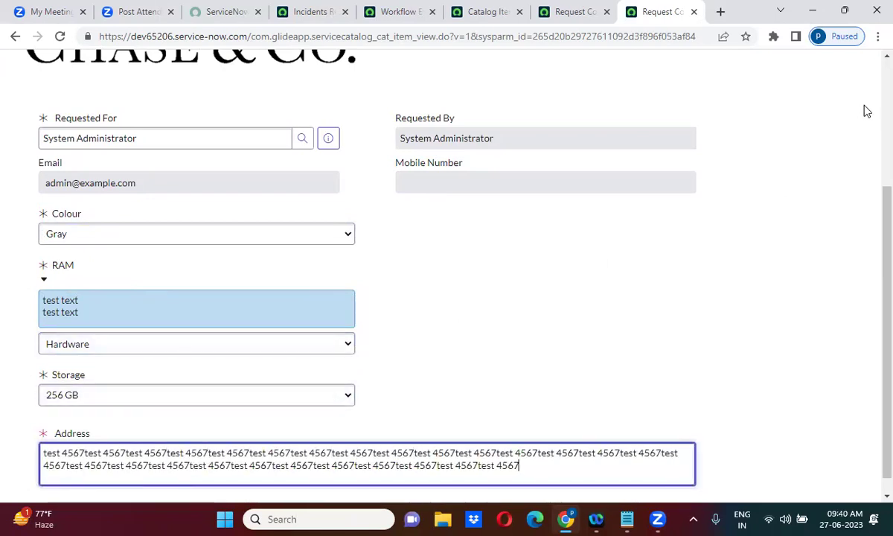
# Preview the user record of the current Requested For person and examine its department and manager details
pyautogui.scroll(3, 863, 82)
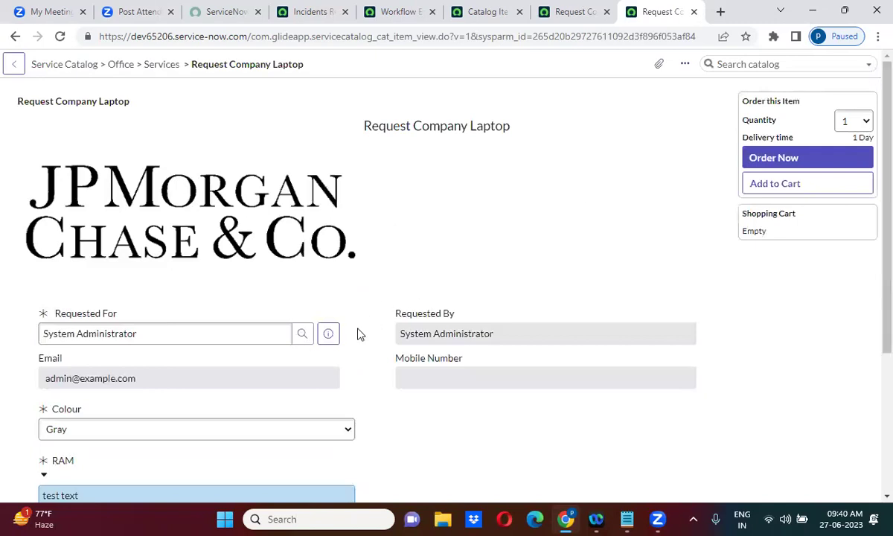
pyautogui.click(330, 333)
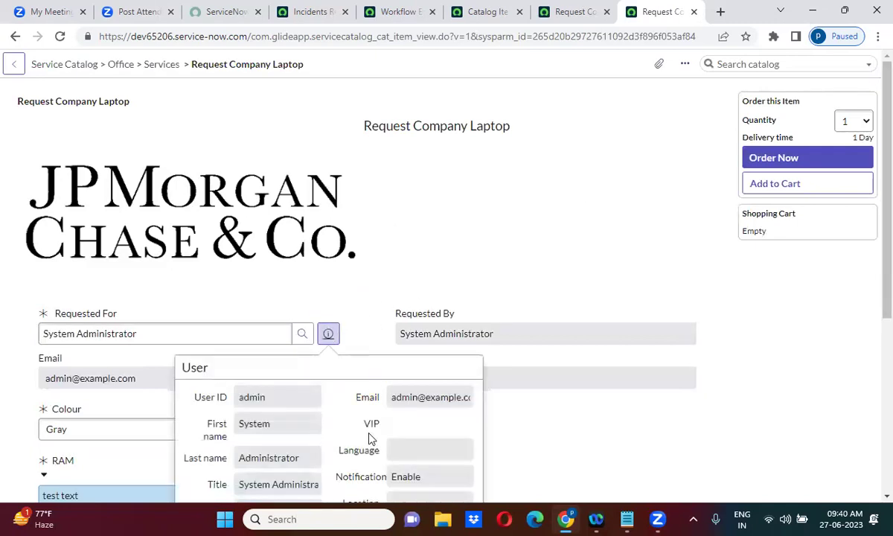
pyautogui.scroll(-3, 364, 431)
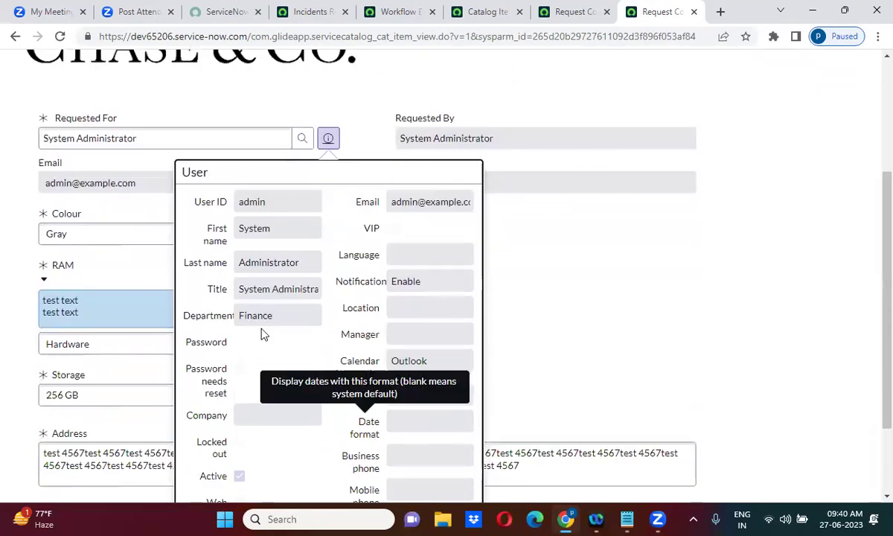
# Replace the Requested For user with the TCS employee found by first name, and order the laptop
pyautogui.click(130, 140)
pyautogui.hotkey('ctrl', 'a')
pyautogui.write('s')
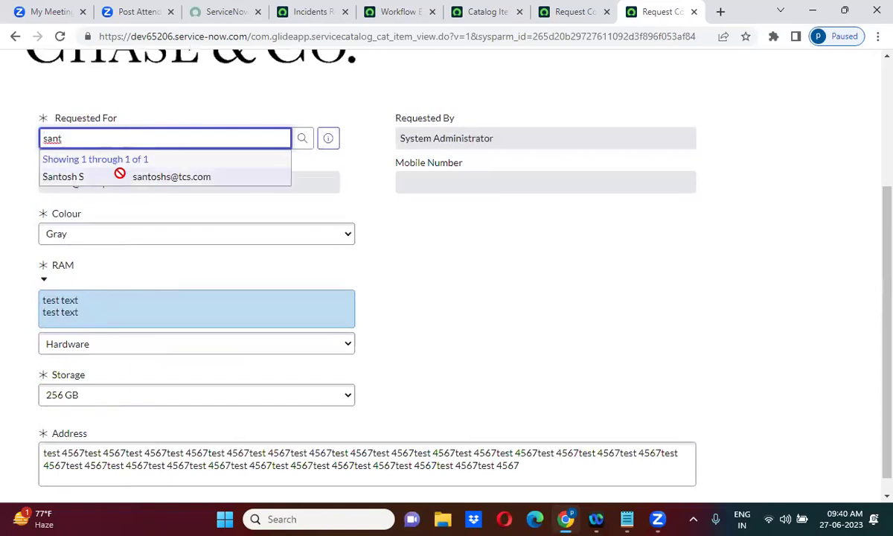
pyautogui.click(124, 175)
pyautogui.scroll(3, 870, 79)
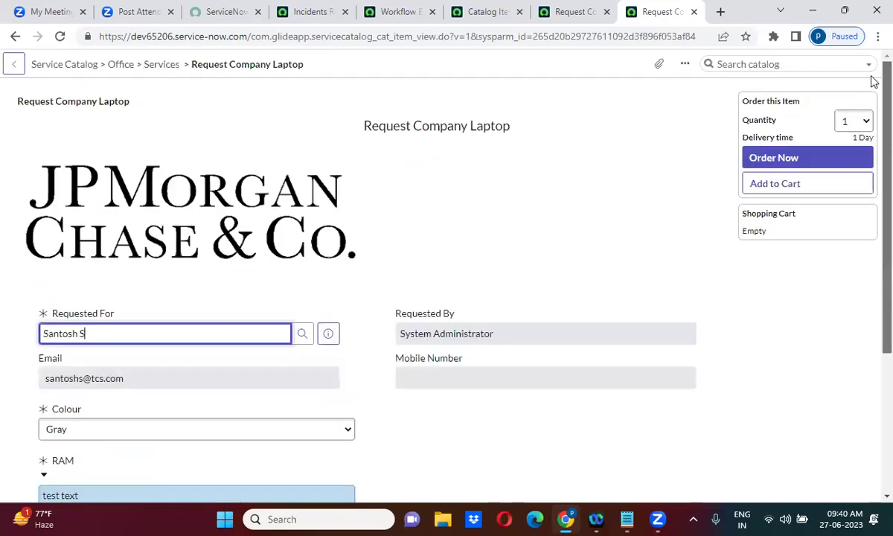
pyautogui.click(803, 160)
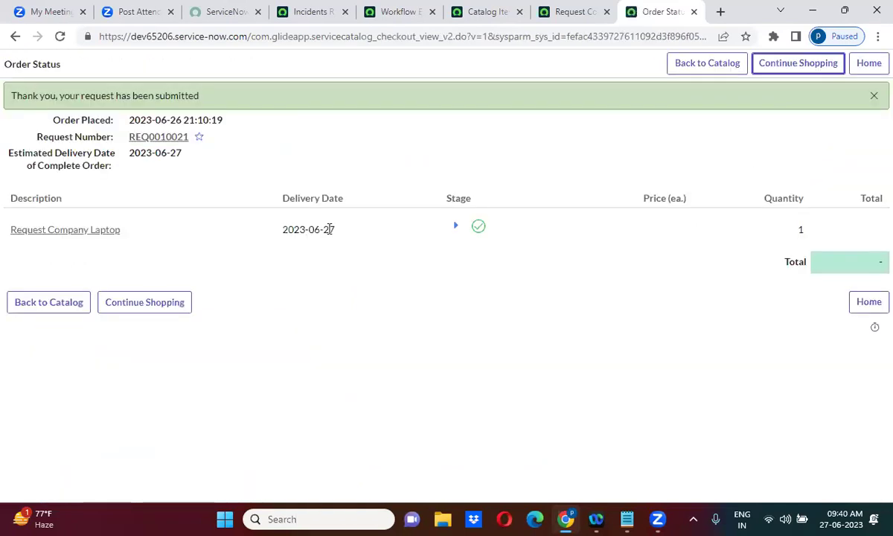
# Open the ordered laptop's requested item record, review its variables and catalog tasks, and show its running workflow diagram
pyautogui.click(82, 231)
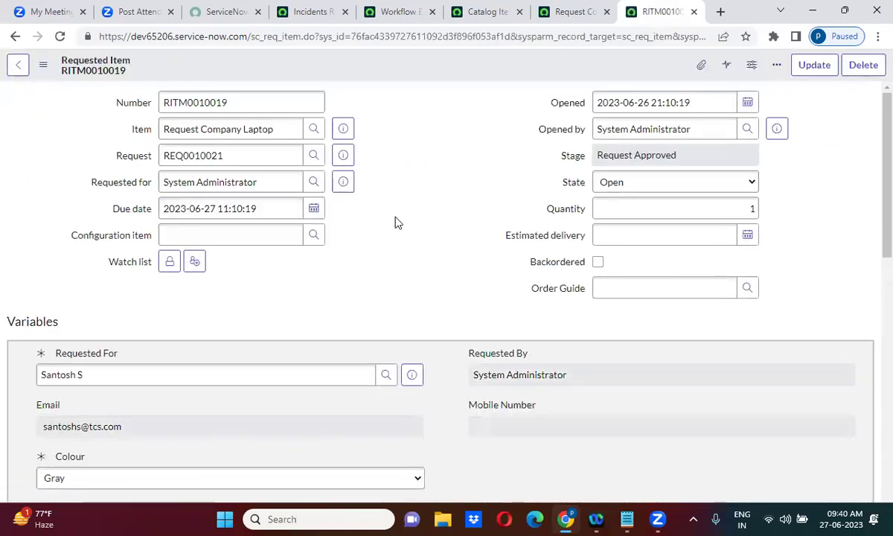
pyautogui.scroll(-10, 396, 223)
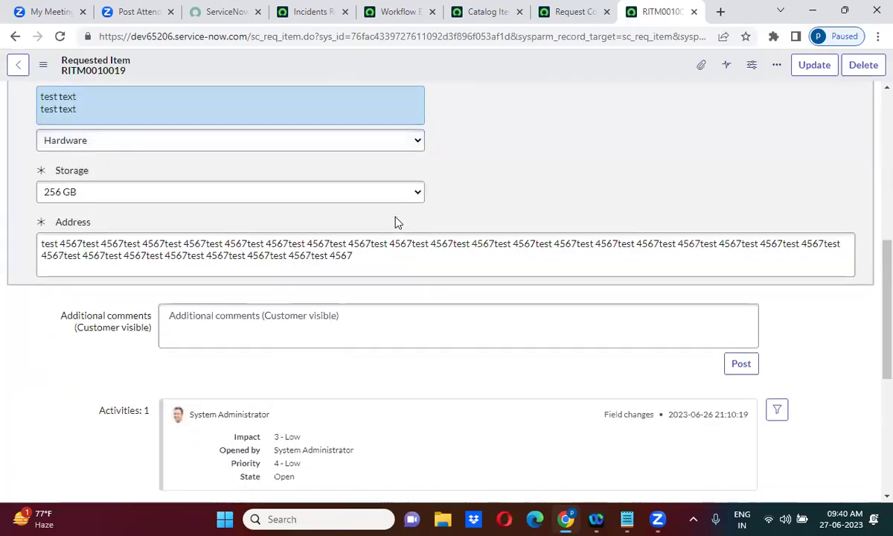
pyautogui.scroll(-1, 397, 222)
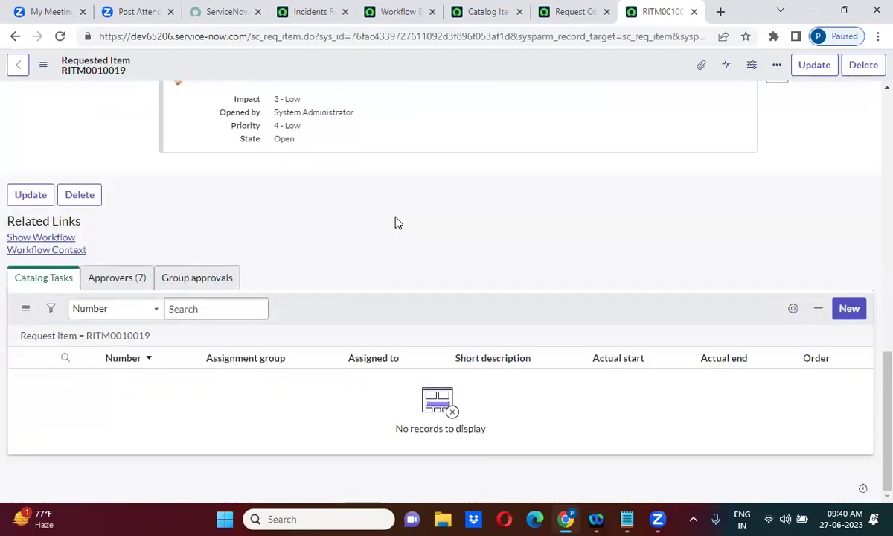
pyautogui.click(18, 238)
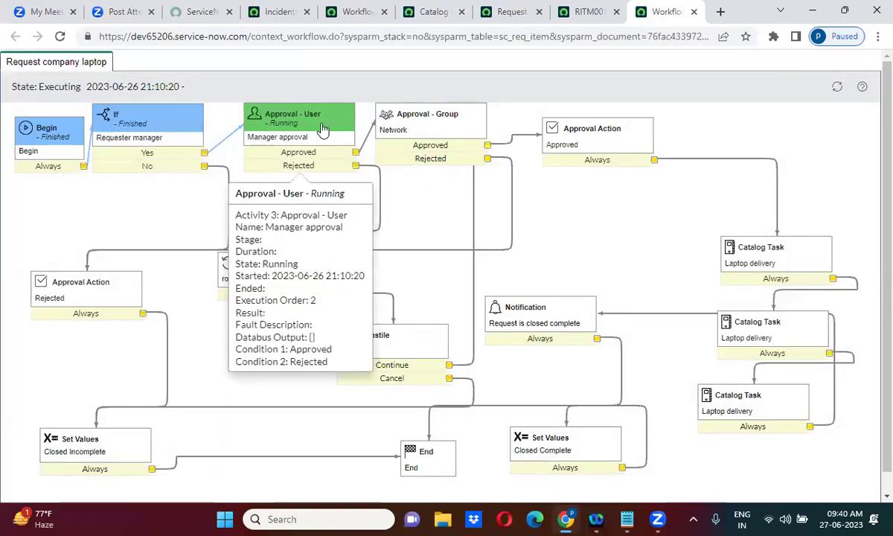
# Approve the manager approval of the laptop's requested item through the fourth approver in its Approvers list
pyautogui.click(582, 12)
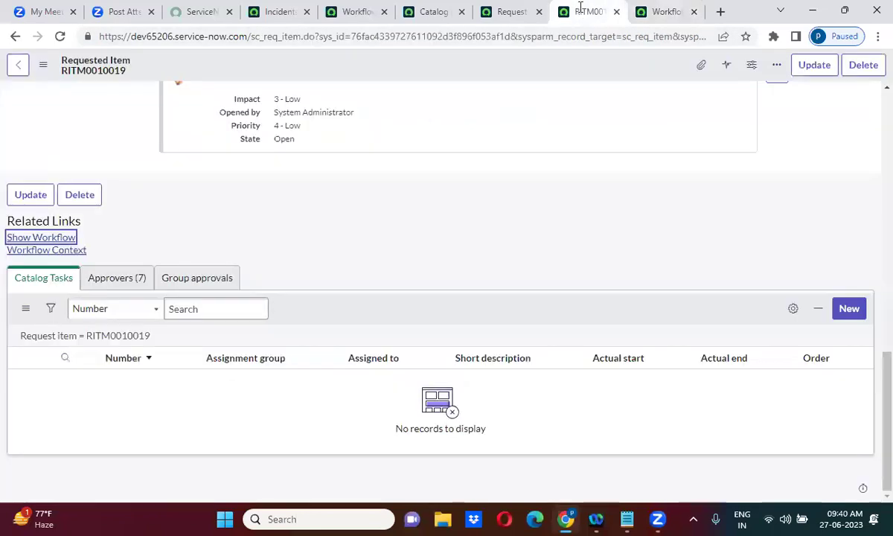
pyautogui.click(123, 277)
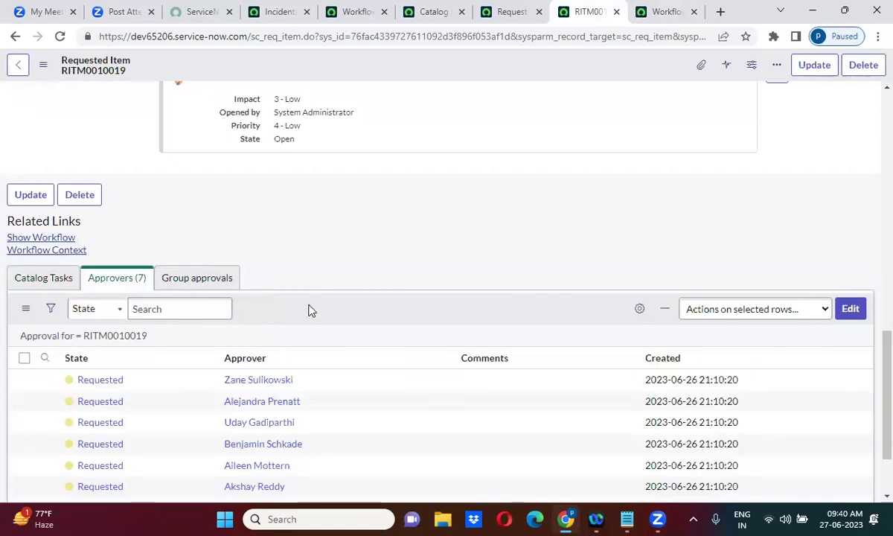
pyautogui.scroll(-2, 311, 310)
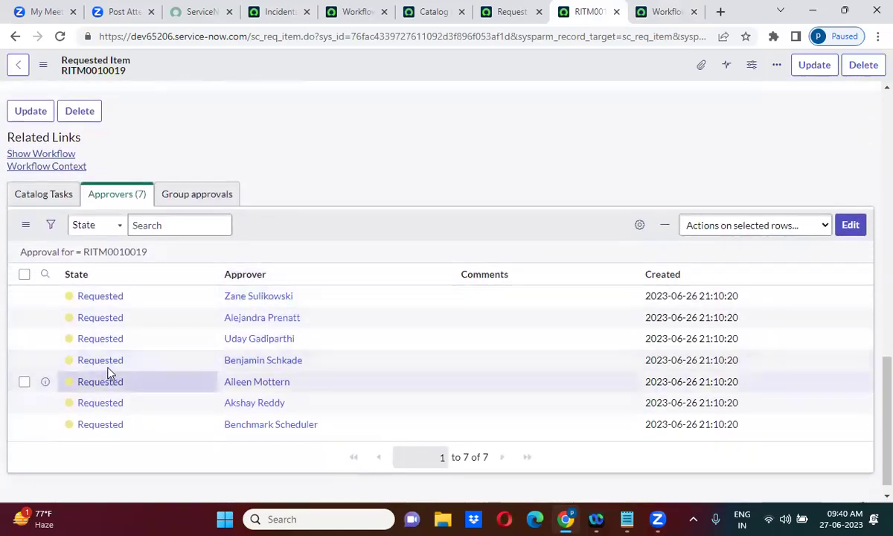
pyautogui.rightClick(109, 369)
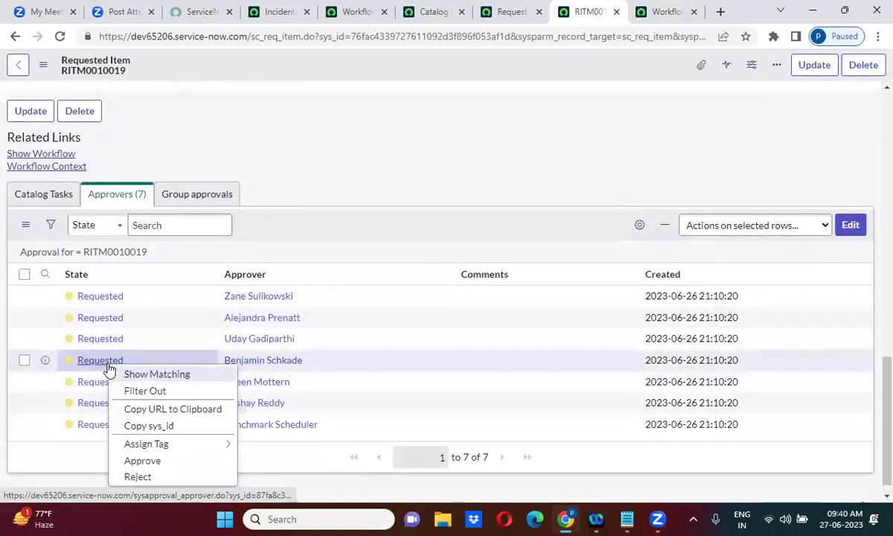
pyautogui.click(142, 460)
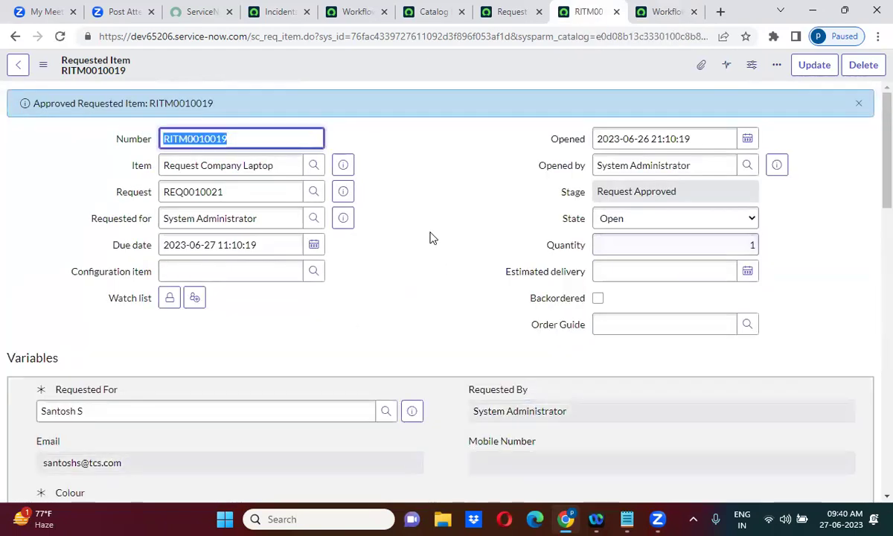
# Approve the Network group approval of the requested item through the fifth approver in its Approvers list
pyautogui.scroll(-15, 431, 237)
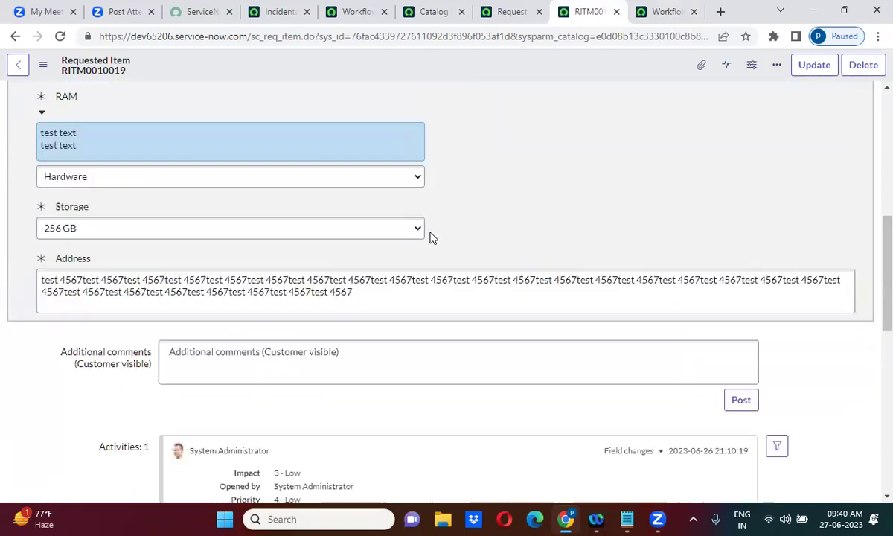
pyautogui.scroll(-3, 431, 238)
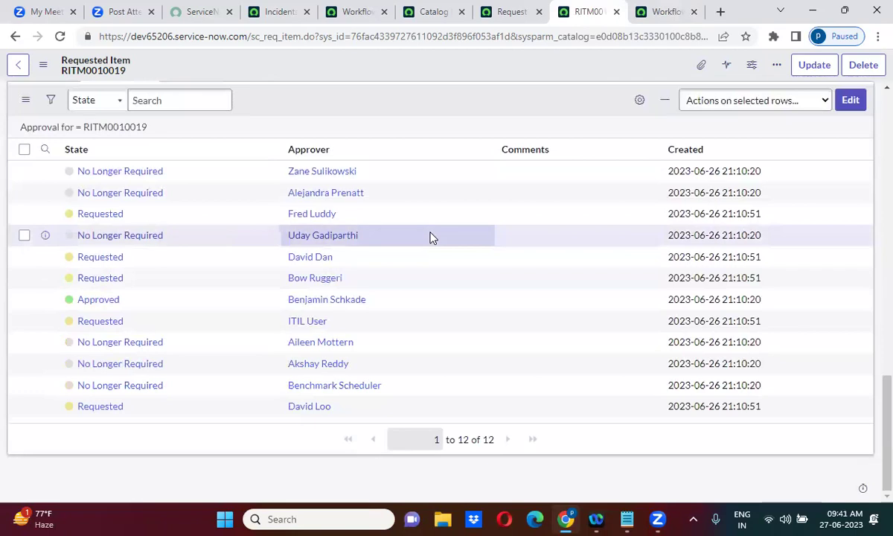
pyautogui.rightClick(355, 256)
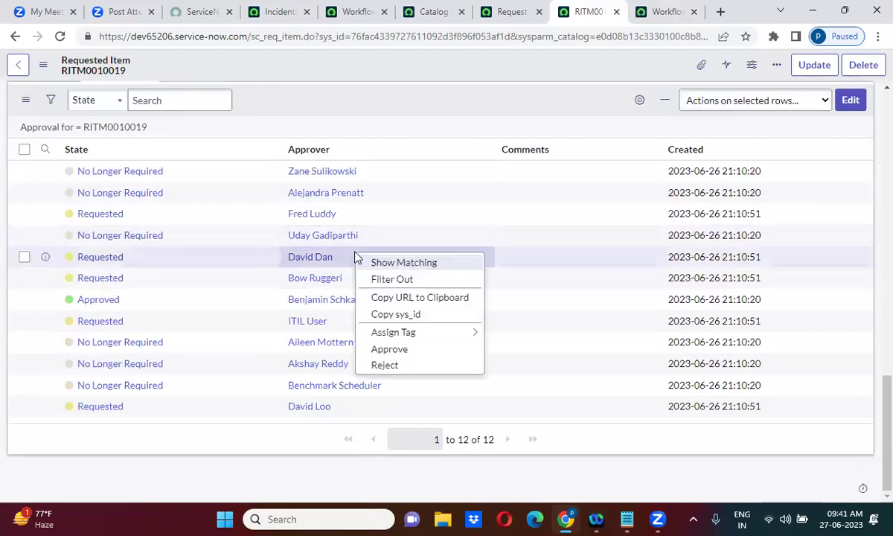
pyautogui.click(405, 349)
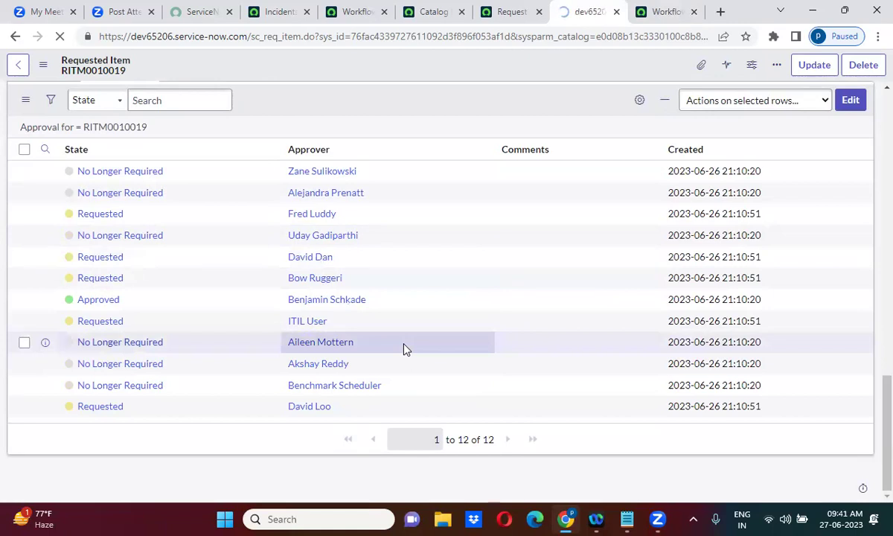
# Open the requested item's first Laptop delivery catalog task, set its Configuration item to SAP AppSRV02, and close the task
pyautogui.scroll(-15, 401, 223)
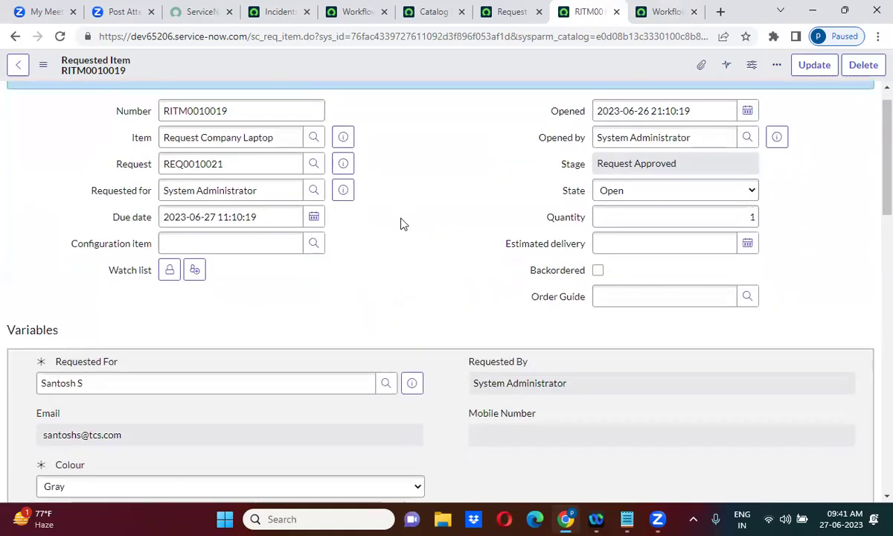
pyautogui.scroll(-1, 400, 224)
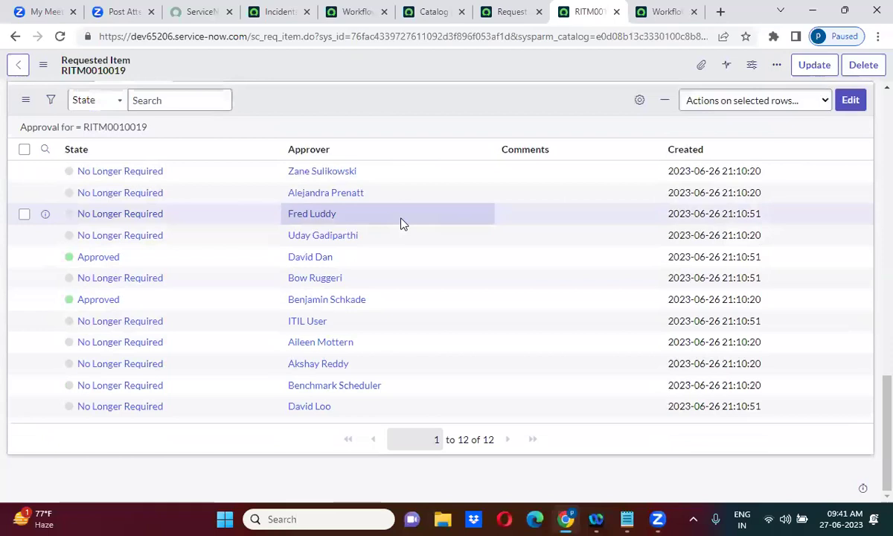
pyautogui.scroll(1, 400, 223)
pyautogui.click(74, 129)
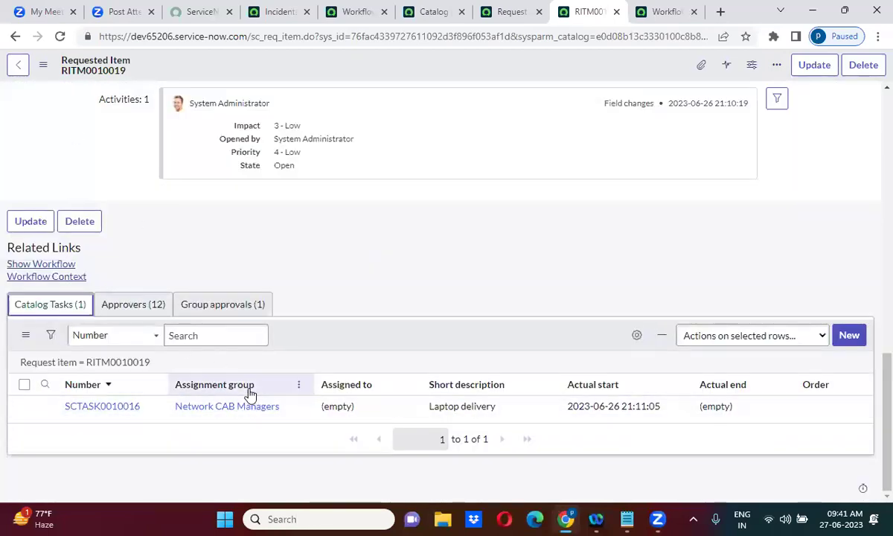
pyautogui.click(128, 409)
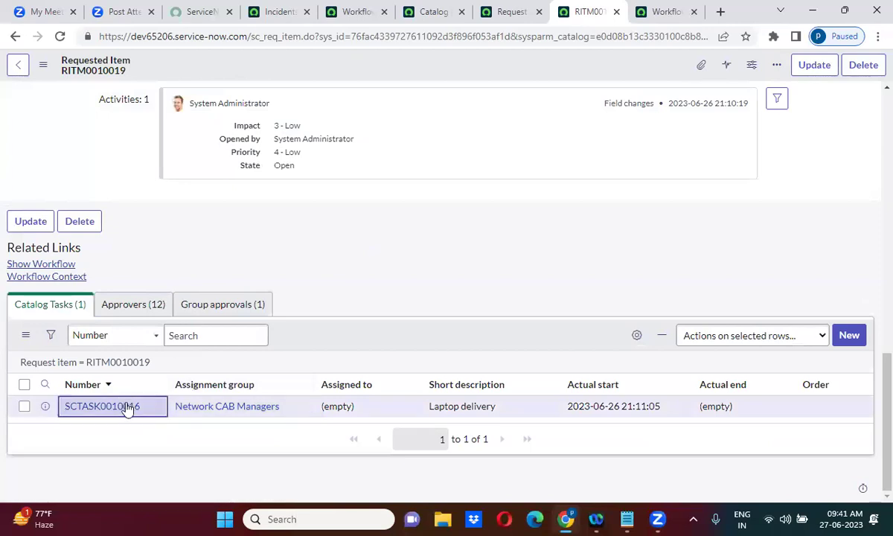
pyautogui.keyDown('ctrl'); pyautogui.click(128, 412); pyautogui.keyUp('ctrl')
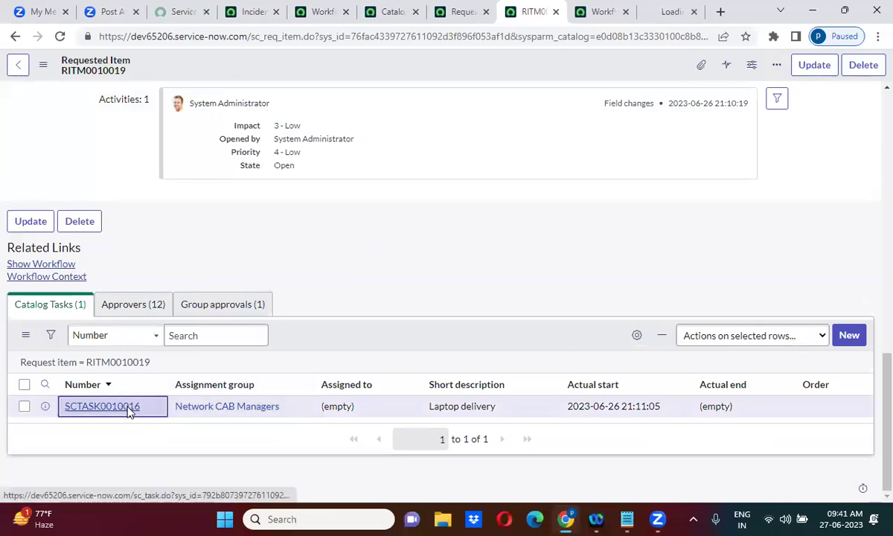
pyautogui.click(666, 8)
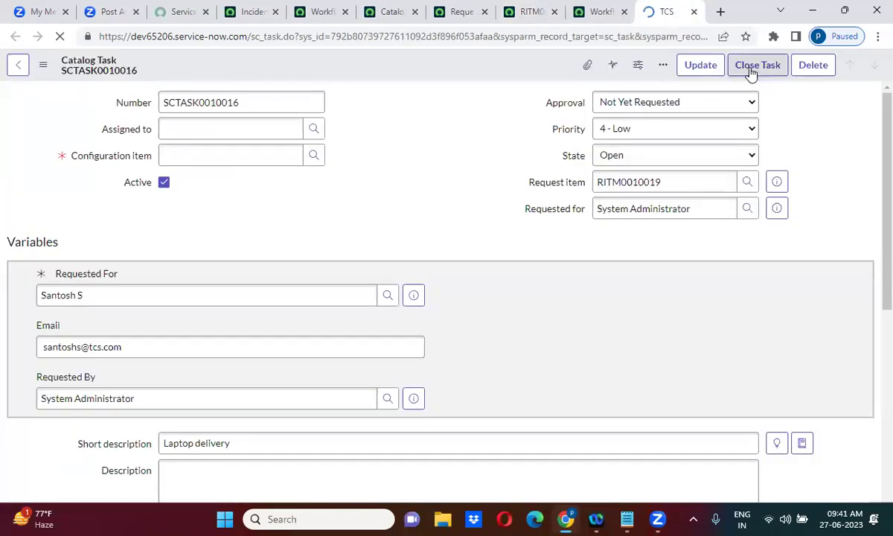
pyautogui.click(751, 68)
pyautogui.click(283, 192)
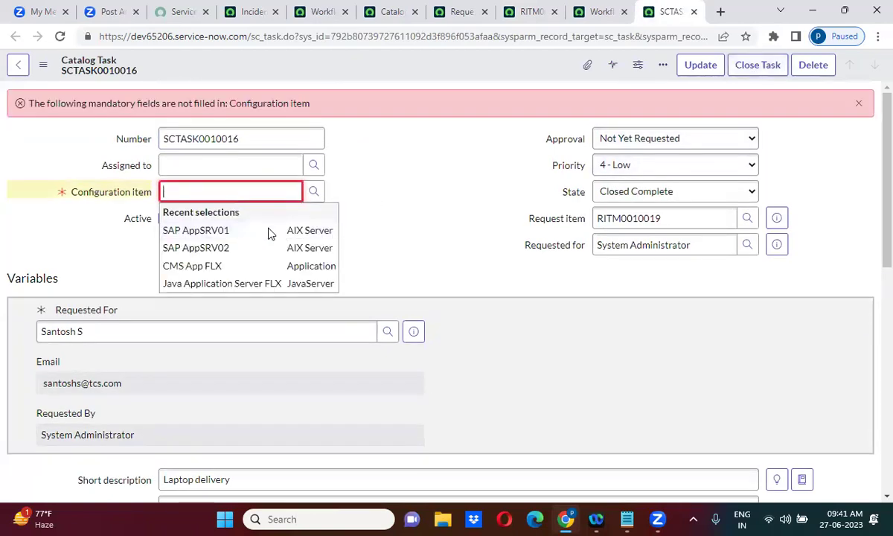
pyautogui.click(262, 247)
pyautogui.click(766, 68)
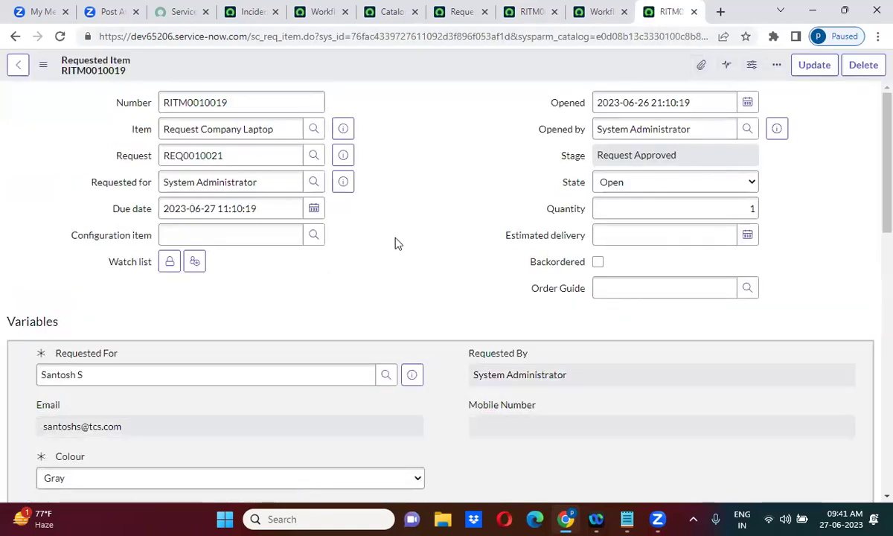
# Open the second Laptop delivery catalog task, set its Configuration item to SAP AppSRV02, and close the task
pyautogui.scroll(-3, 396, 243)
pyautogui.scroll(-10, 395, 243)
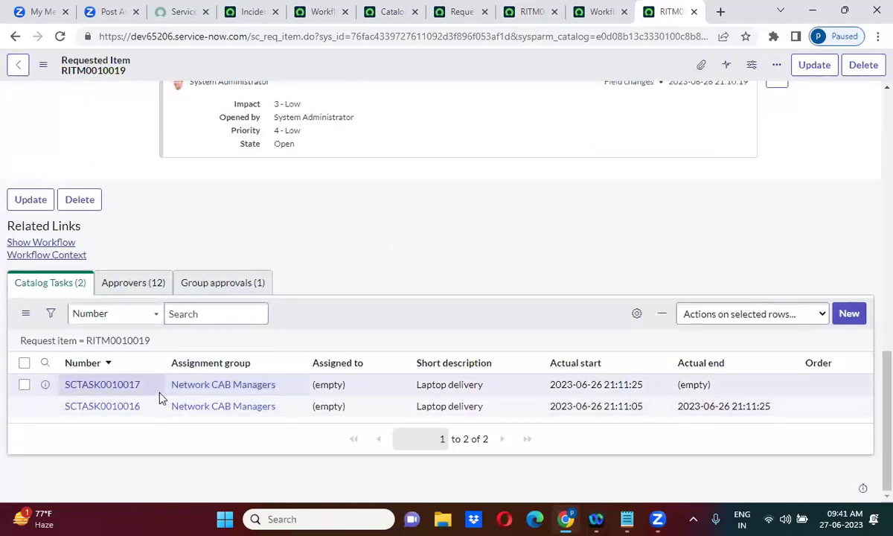
pyautogui.middleClick(127, 388)
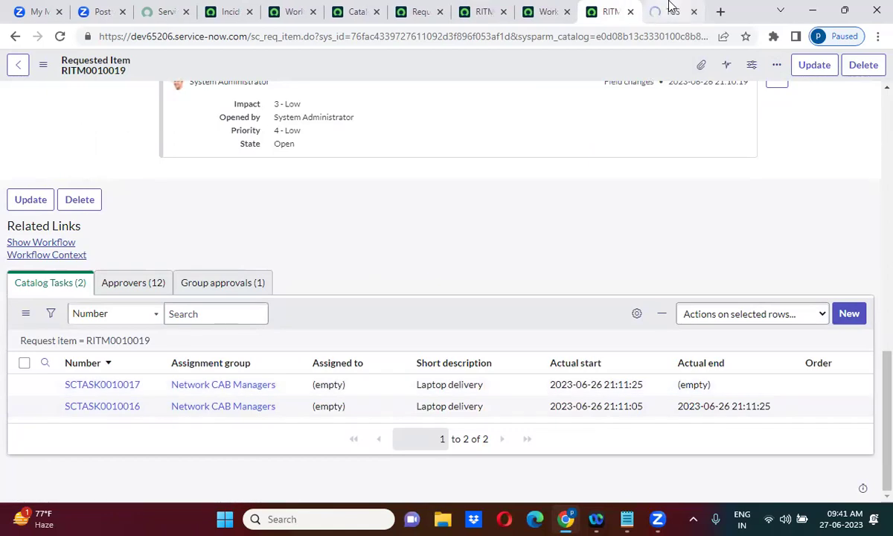
pyautogui.click(670, 9)
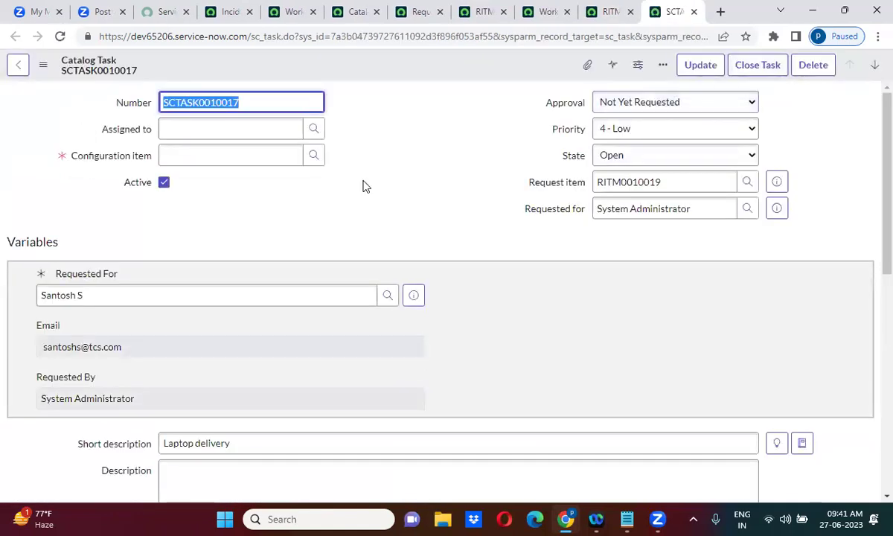
pyautogui.click(262, 156)
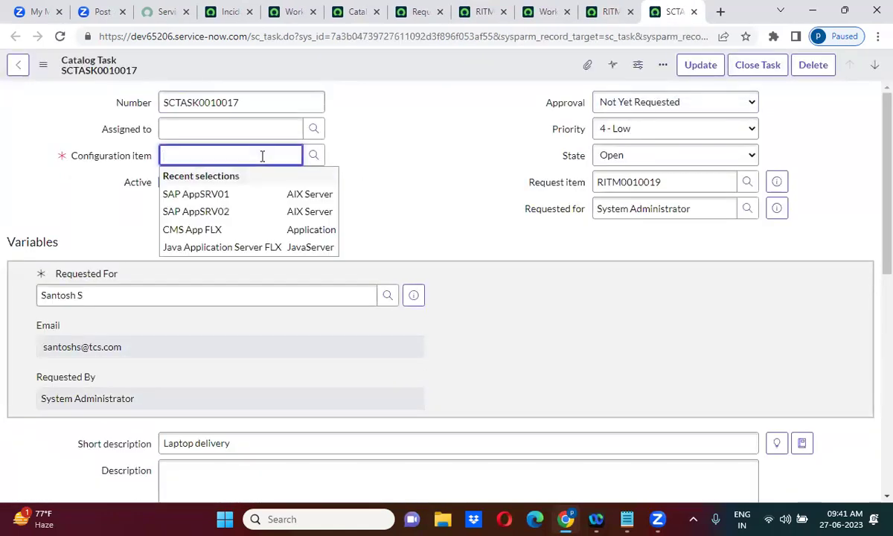
pyautogui.click(258, 208)
pyautogui.click(752, 65)
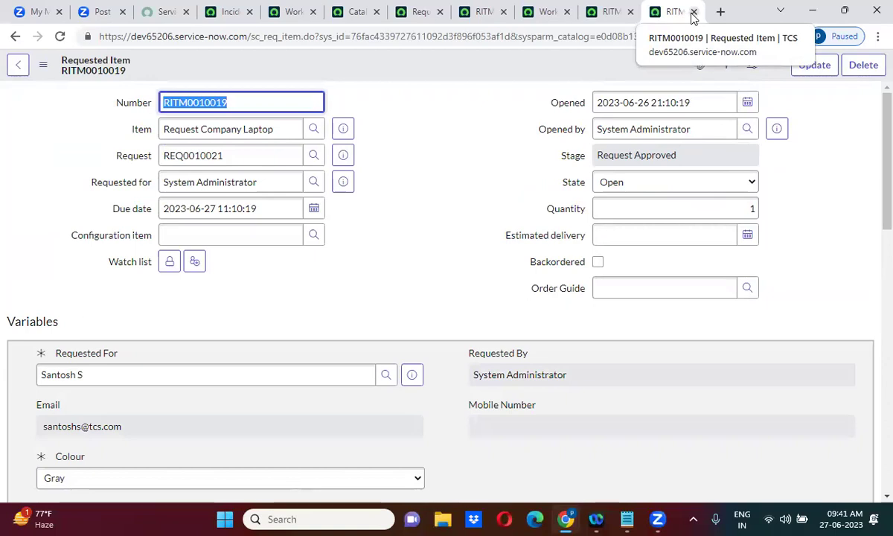
# Refresh the catalog task list, open the third Laptop delivery task, set its Configuration item to SAP AppSRV02, and close it
pyautogui.scroll(-15, 438, 249)
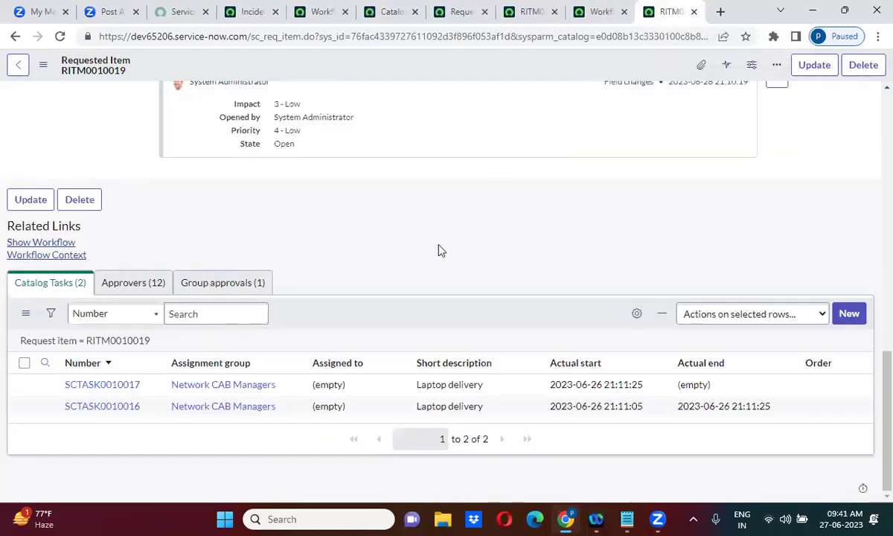
pyautogui.click(138, 341)
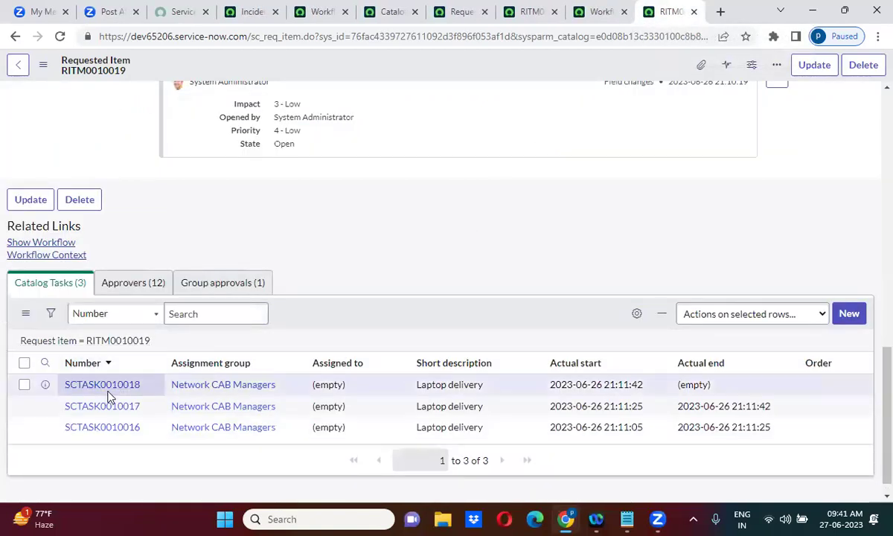
pyautogui.middleClick(112, 384)
pyautogui.click(670, 11)
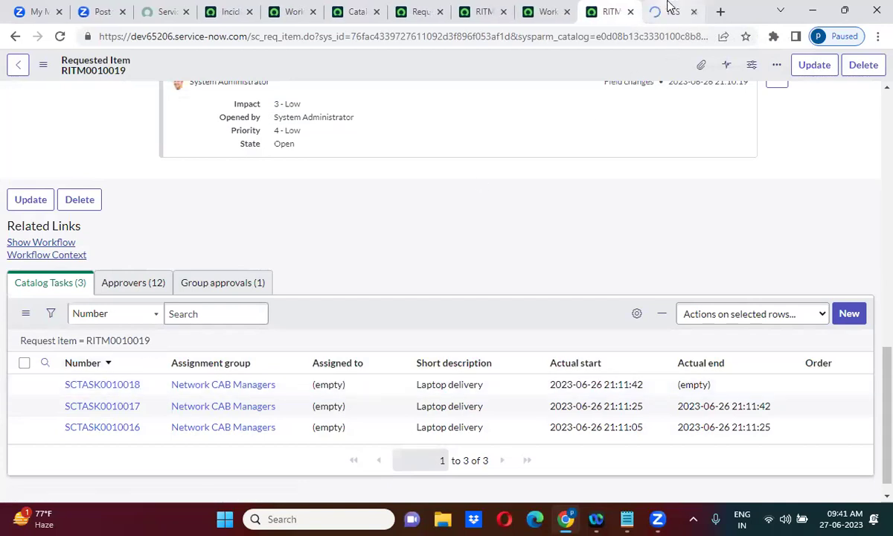
pyautogui.click(213, 159)
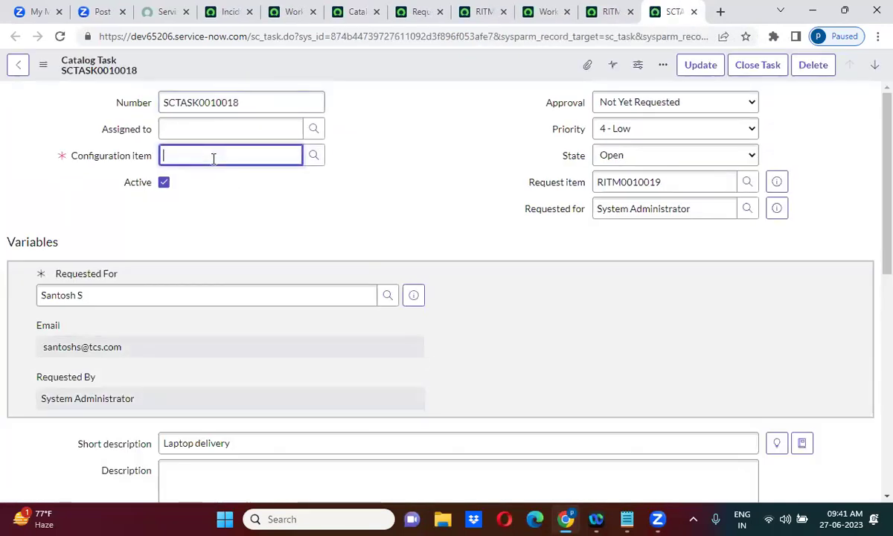
pyautogui.click(224, 209)
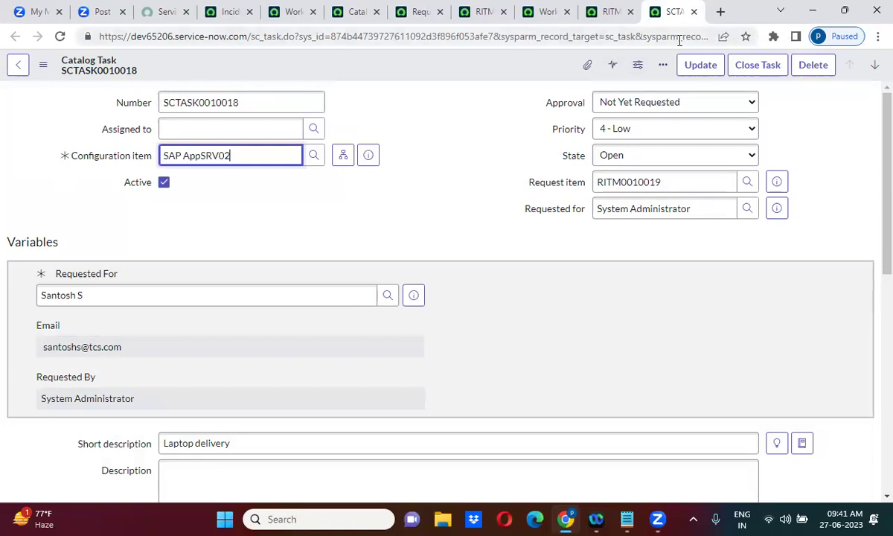
pyautogui.click(753, 66)
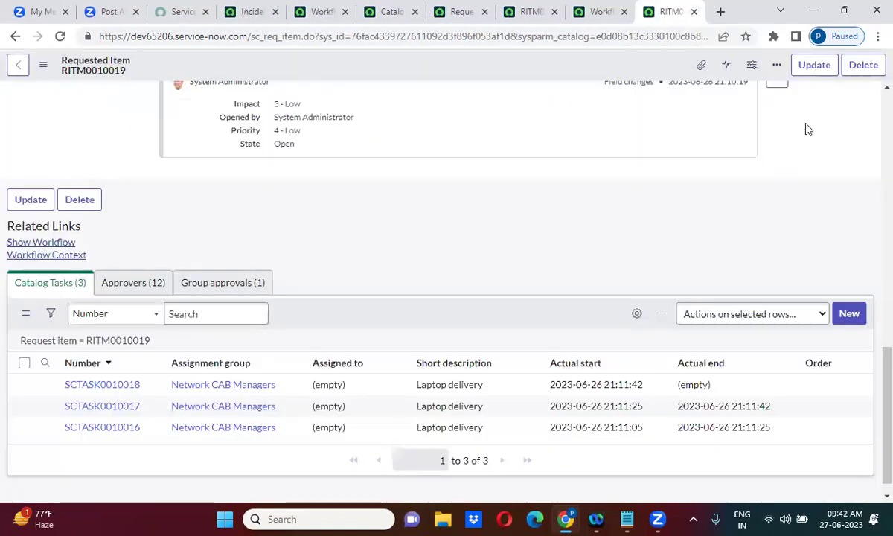
# Check the requested item's State field and examine the path taken through its Request company laptop workflow diagram
pyautogui.scroll(15, 808, 129)
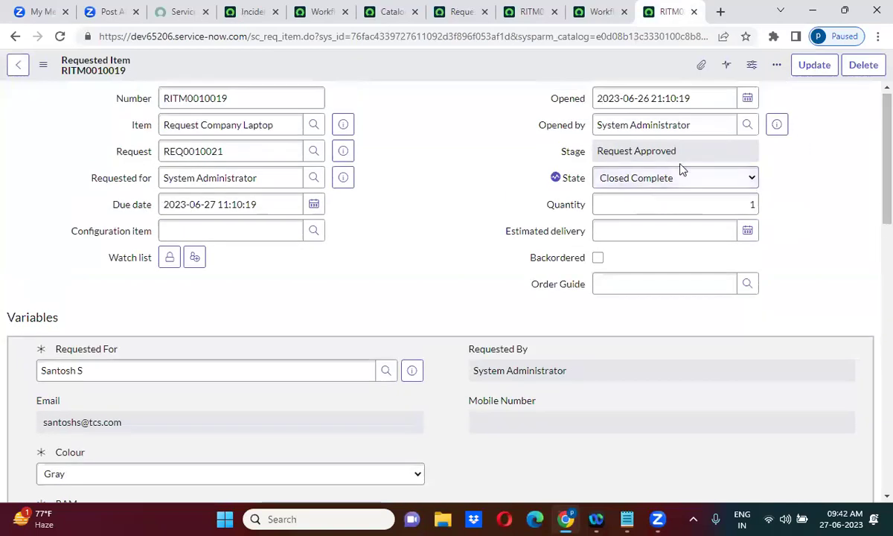
pyautogui.click(591, 13)
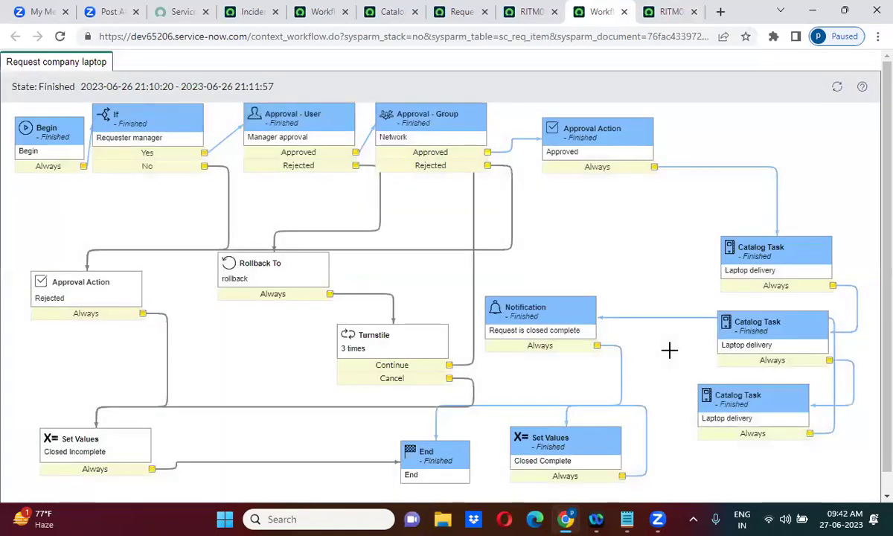
pyautogui.scroll(-1, 870, 384)
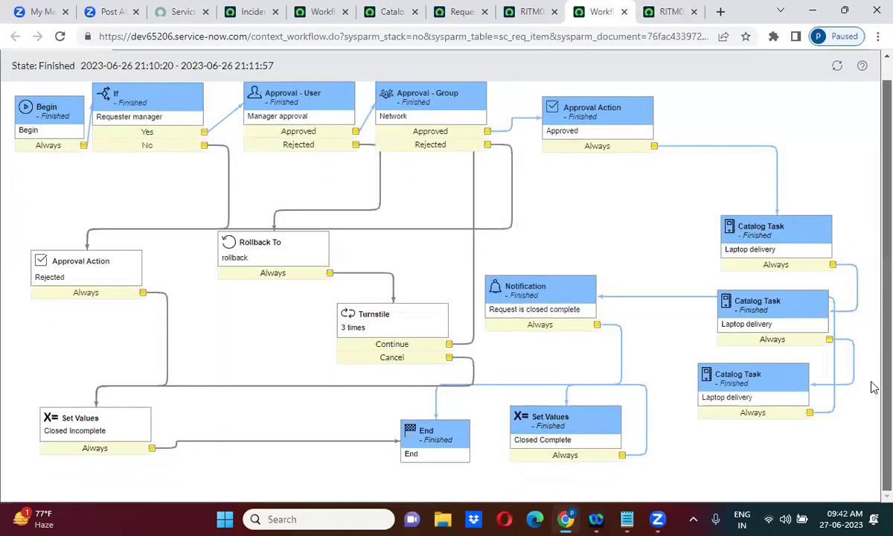
pyautogui.moveTo(744, 262)
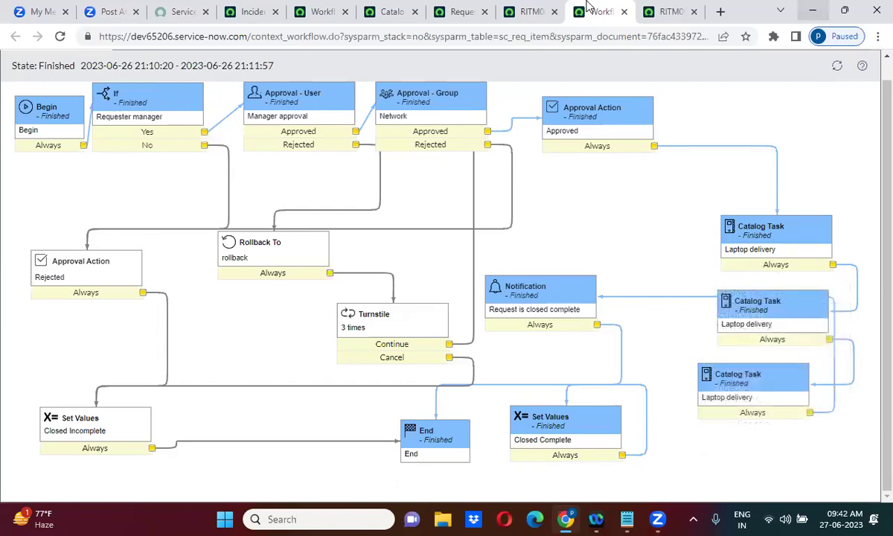
# Check out the published Request company laptop workflow for editing in the workflow editor
pyautogui.click(327, 13)
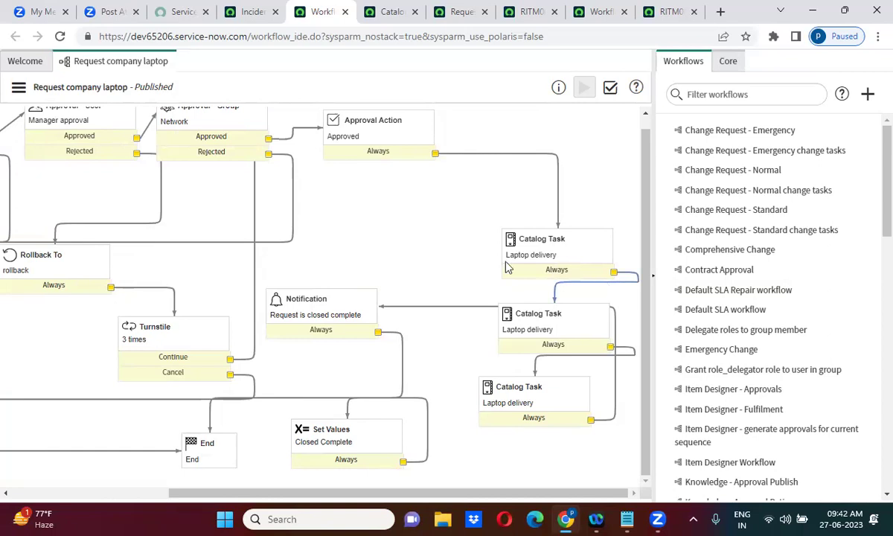
pyautogui.click(18, 88)
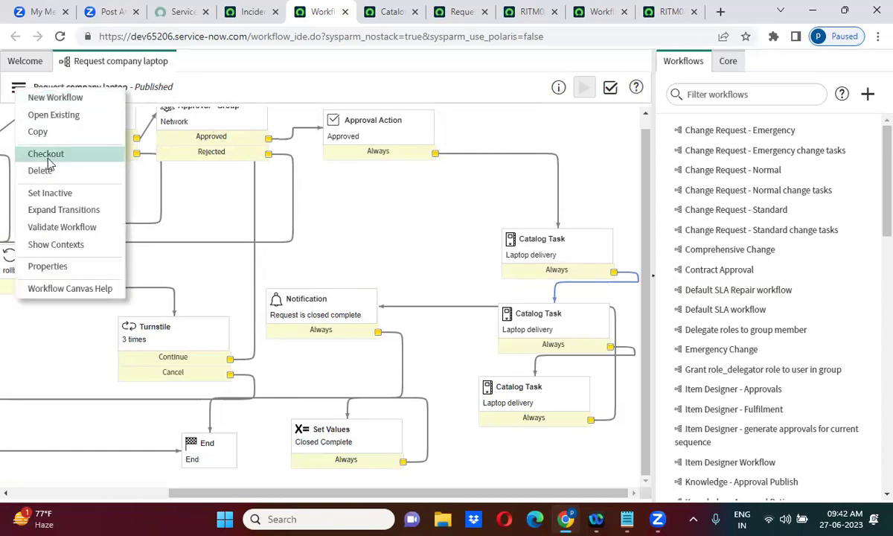
pyautogui.click(63, 153)
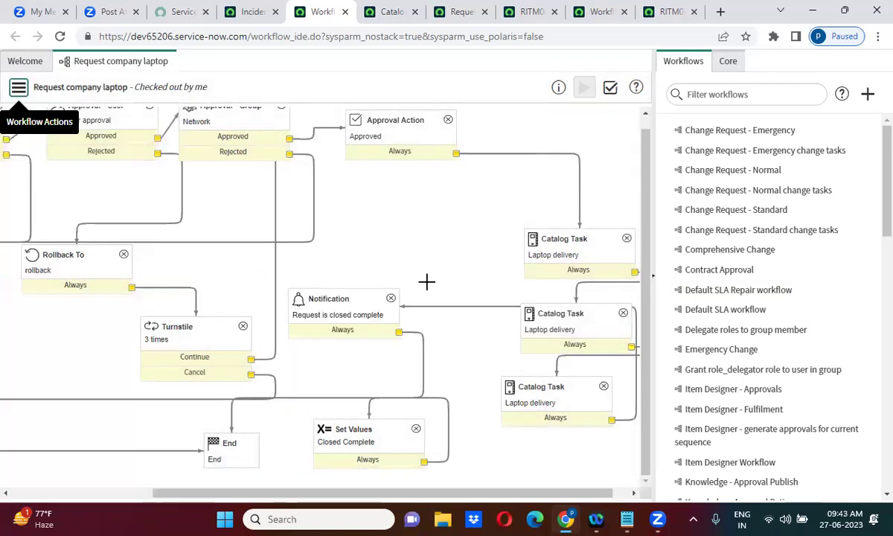
# Delete the transitions chaining the three Laptop delivery Catalog Tasks together and the one leading to the Notification activity
pyautogui.click(598, 282)
pyautogui.press('Delete')
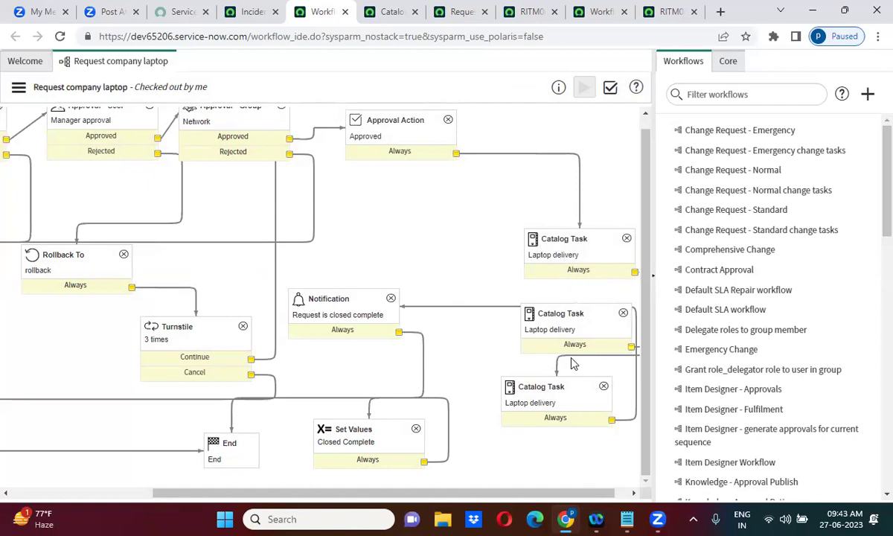
pyautogui.click(561, 359)
pyautogui.click(562, 364)
pyautogui.press('Delete')
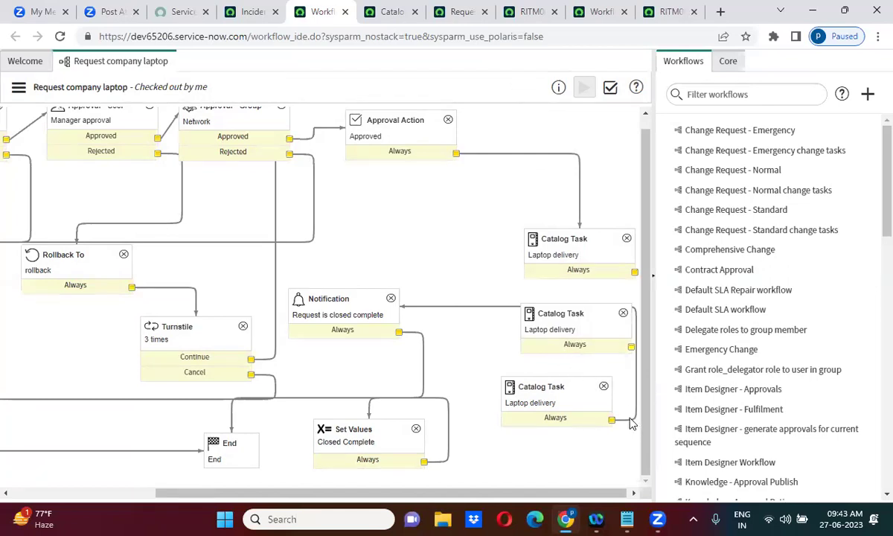
pyautogui.press('Delete')
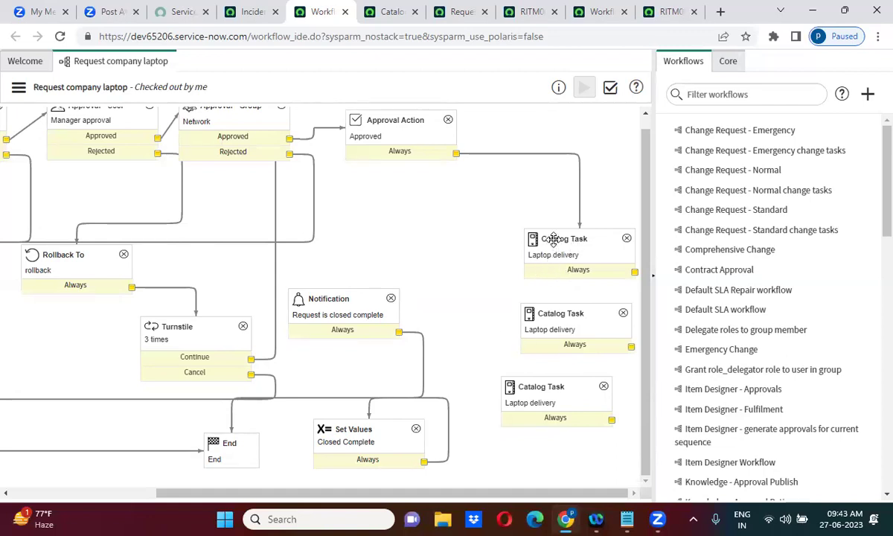
# Move the three Catalog Task activities closer to Approval Action and delete the transition from Approval Action to the first task
pyautogui.moveTo(554, 238); pyautogui.dragTo(477, 212)
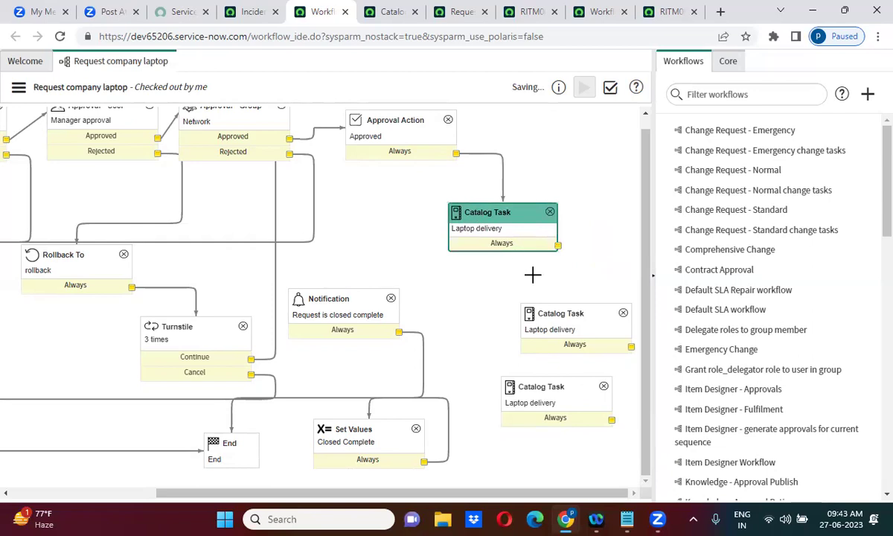
pyautogui.moveTo(560, 313); pyautogui.dragTo(483, 283)
pyautogui.moveTo(543, 386); pyautogui.dragTo(500, 351)
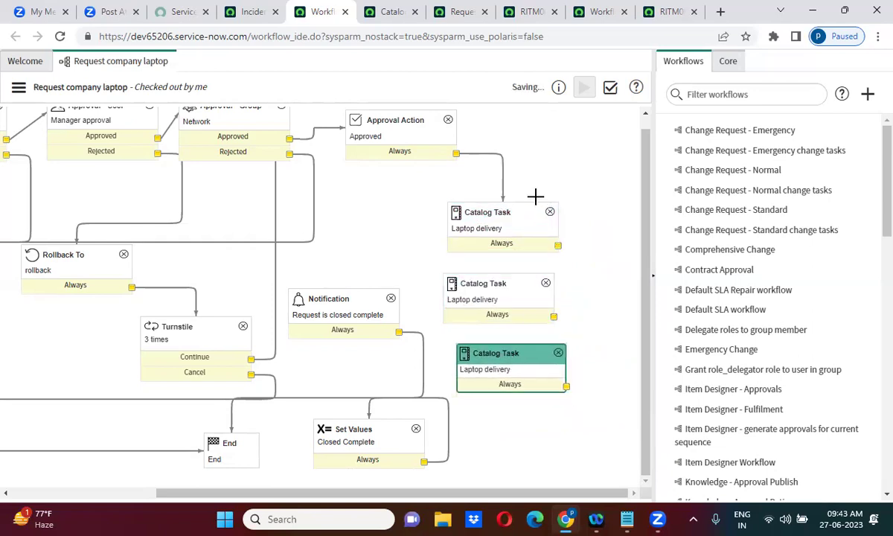
pyautogui.click(503, 188)
pyautogui.press('Delete')
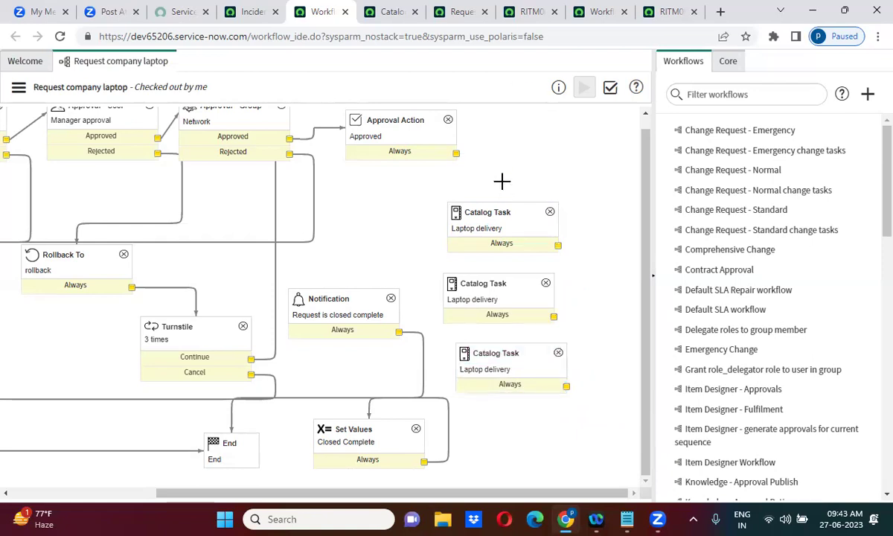
# Add a Branch activity named Branch to the workflow and place it between Approval Action and the first Catalog Task
pyautogui.click(729, 66)
pyautogui.click(716, 95)
pyautogui.write('bran')
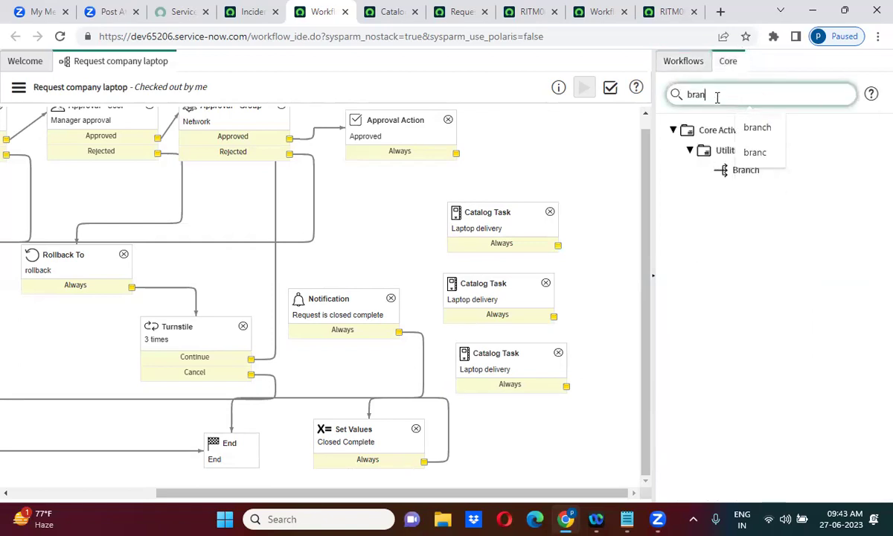
pyautogui.moveTo(738, 171); pyautogui.dragTo(393, 209)
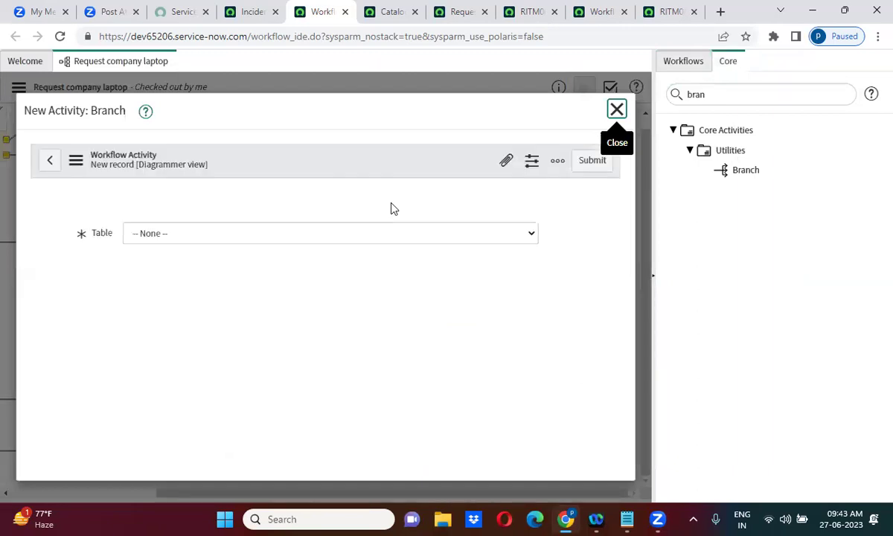
pyautogui.click(241, 233)
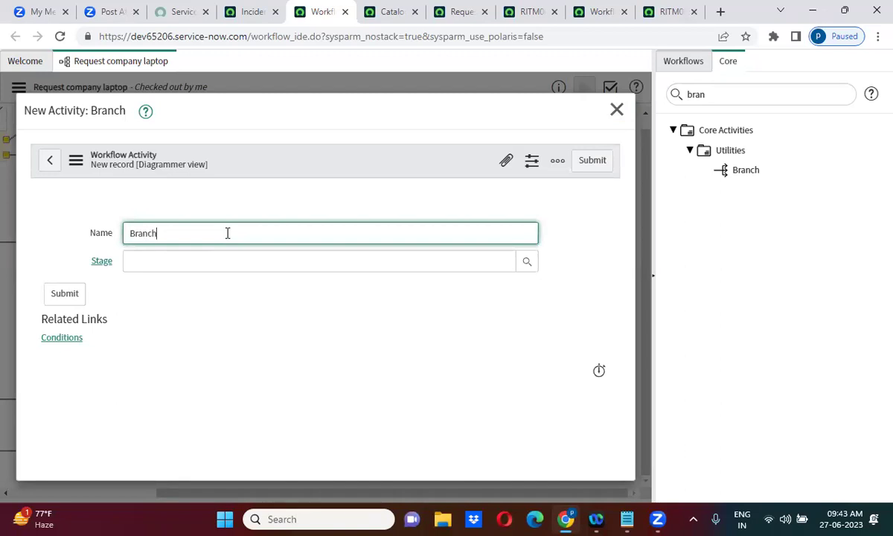
pyautogui.click(592, 162)
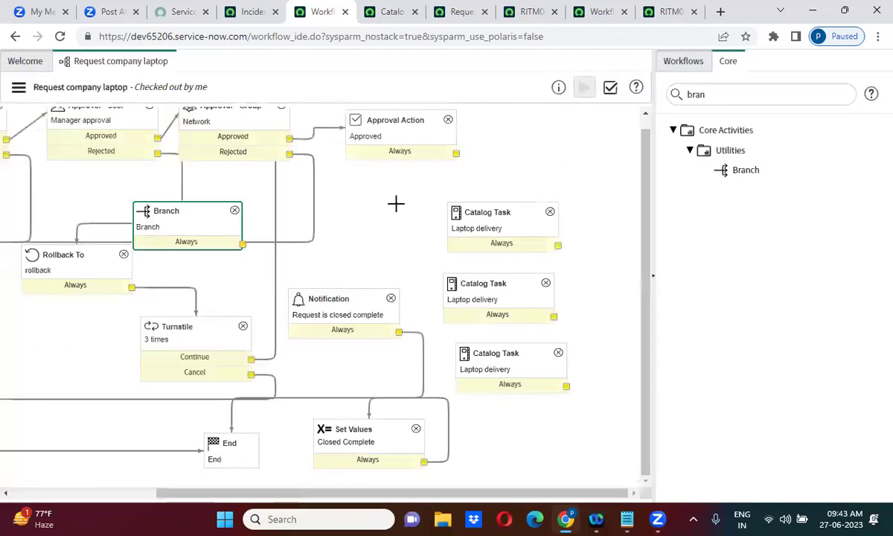
pyautogui.moveTo(194, 219); pyautogui.dragTo(355, 225)
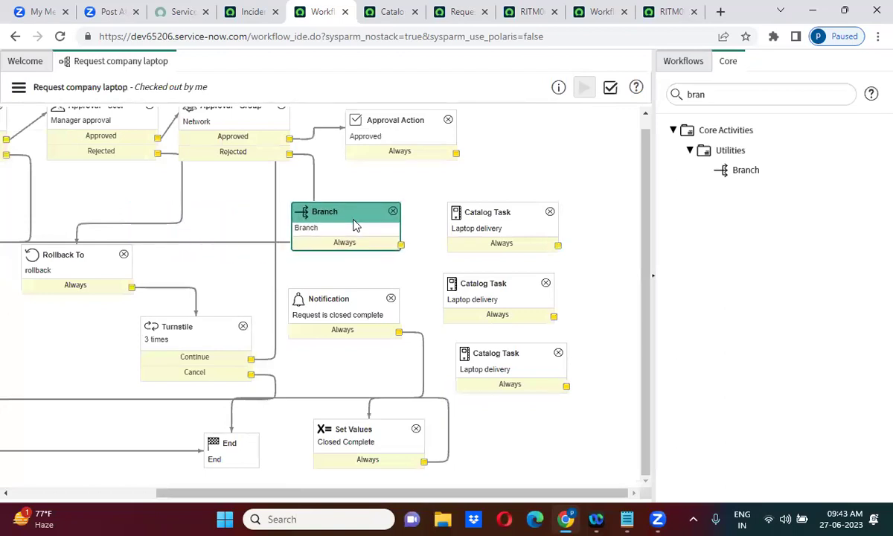
# Connect Approval Action to Branch, and link Branch's Always output to each of the three Catalog Tasks
pyautogui.moveTo(457, 154)
pyautogui.mouseDown()
pyautogui.moveTo(367, 229)
pyautogui.moveTo(470, 238)
pyautogui.mouseUp()
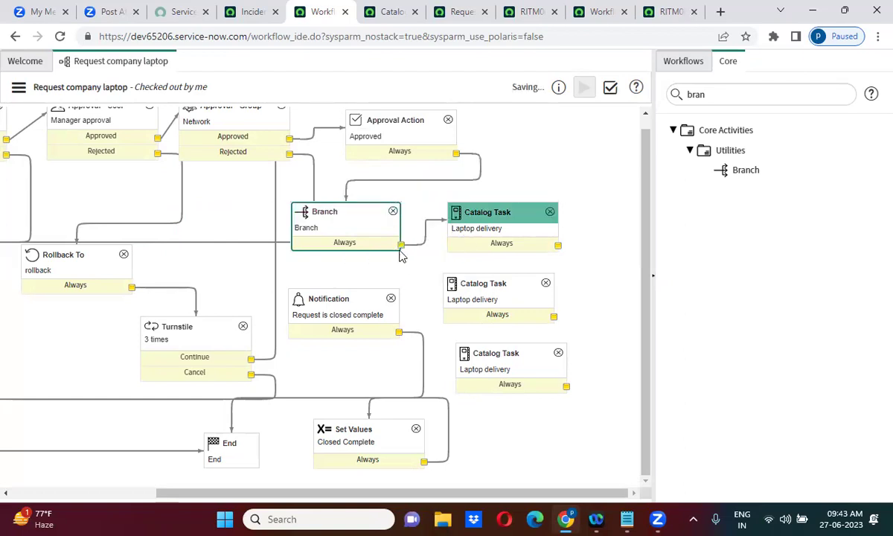
pyautogui.moveTo(401, 245); pyautogui.dragTo(446, 290)
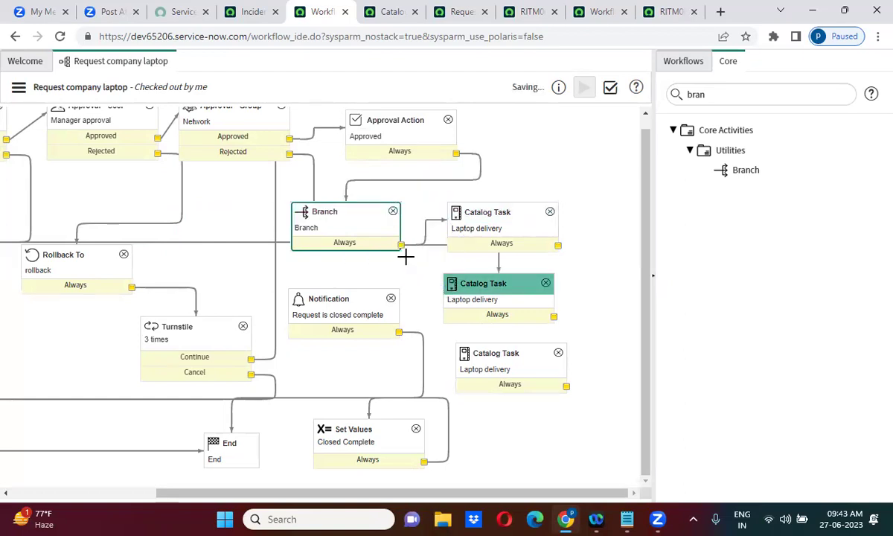
pyautogui.moveTo(401, 245); pyautogui.dragTo(485, 362)
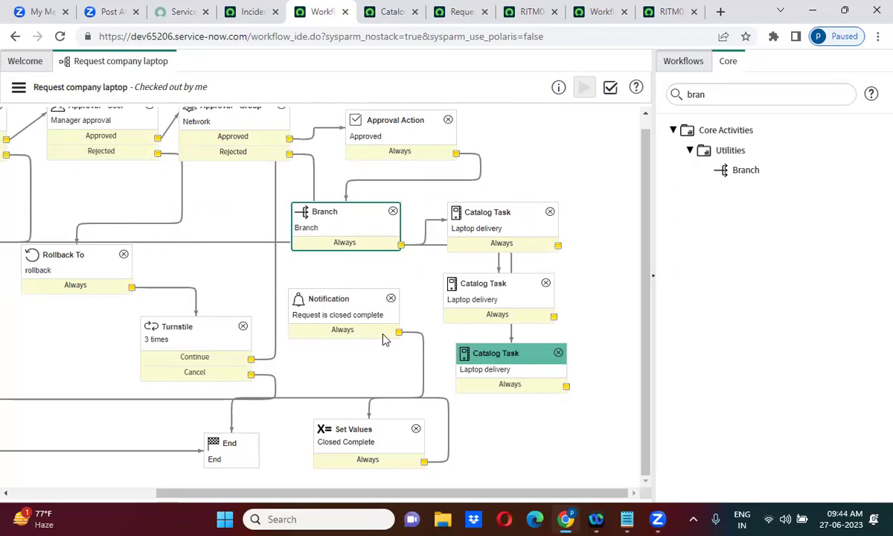
# Move the Notification activity below the Catalog Tasks and add a Join activity named Join beside them
pyautogui.moveTo(330, 301); pyautogui.dragTo(567, 438)
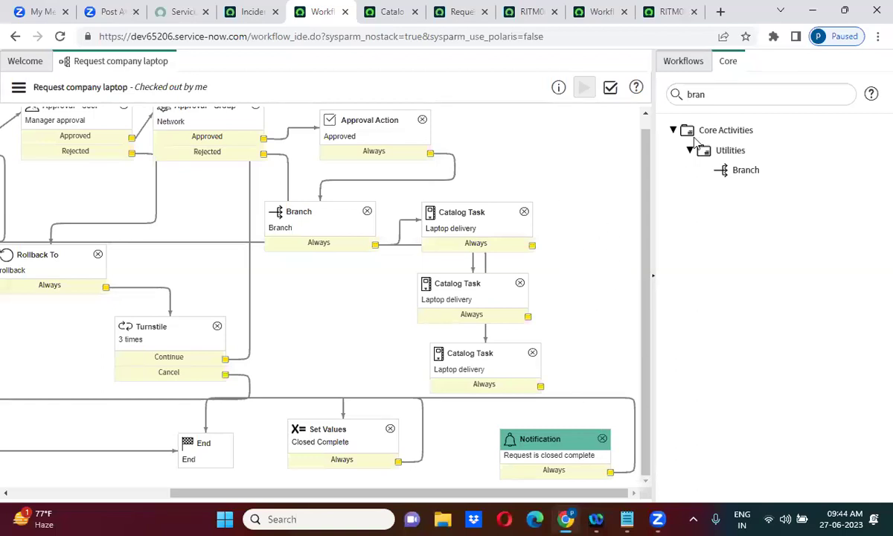
pyautogui.doubleClick(701, 103)
pyautogui.write('join')
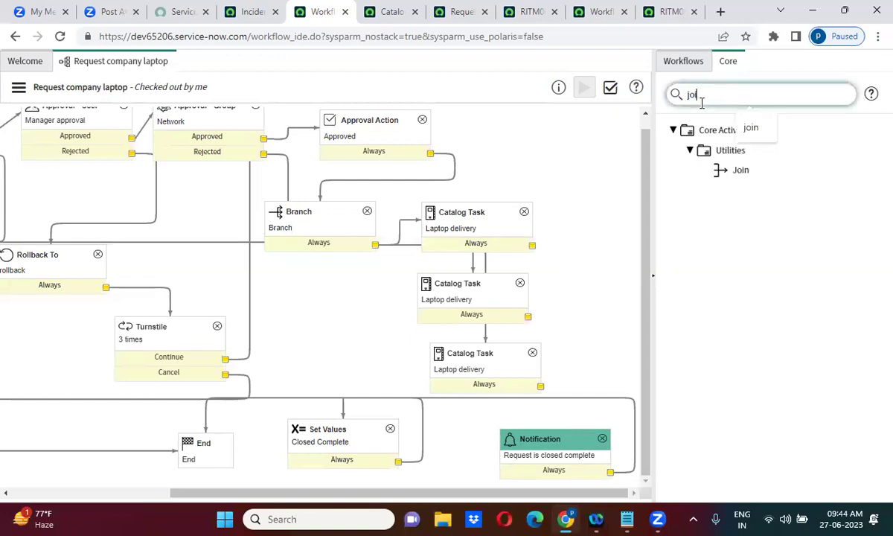
pyautogui.moveTo(744, 169); pyautogui.dragTo(619, 253)
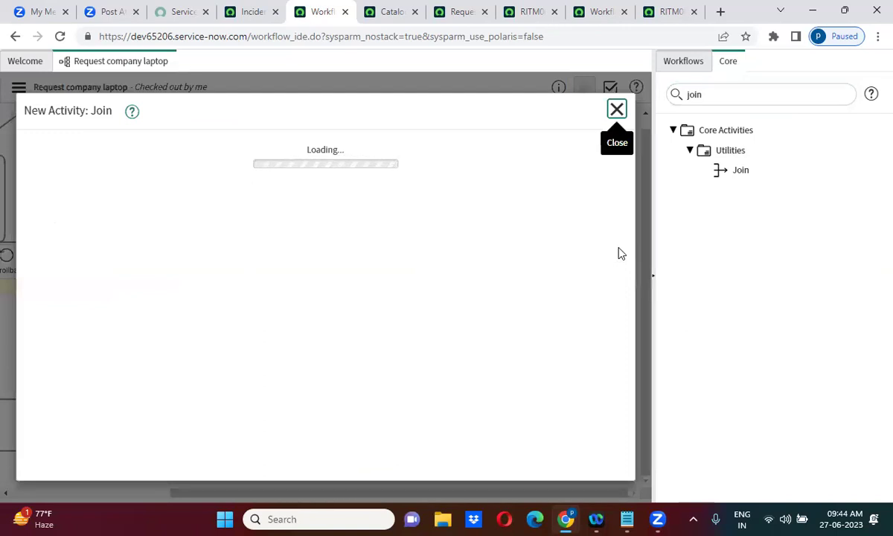
pyautogui.click(444, 232)
pyautogui.click(219, 238)
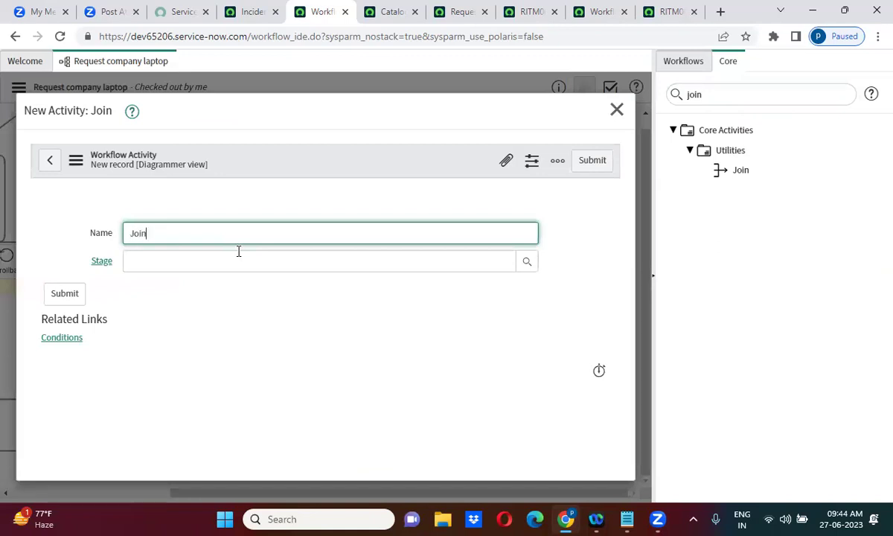
pyautogui.click(588, 159)
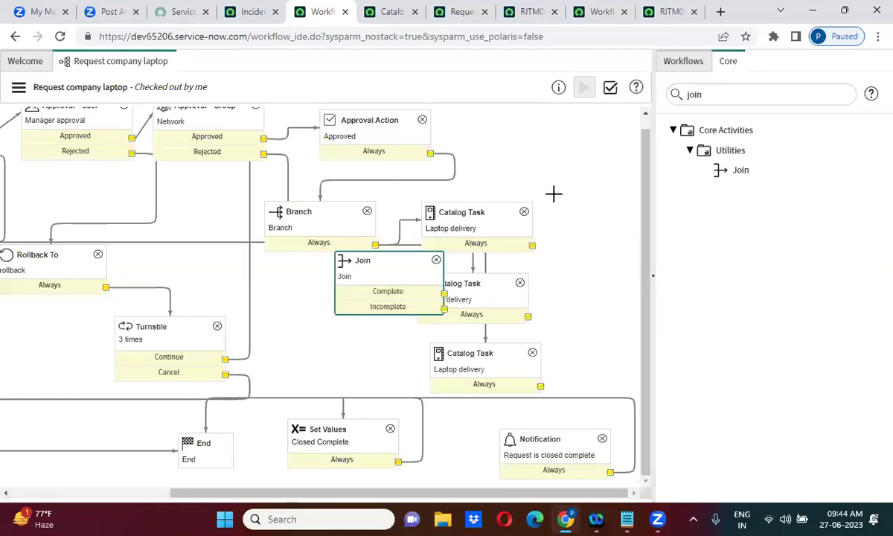
pyautogui.moveTo(511, 262); pyautogui.dragTo(616, 265)
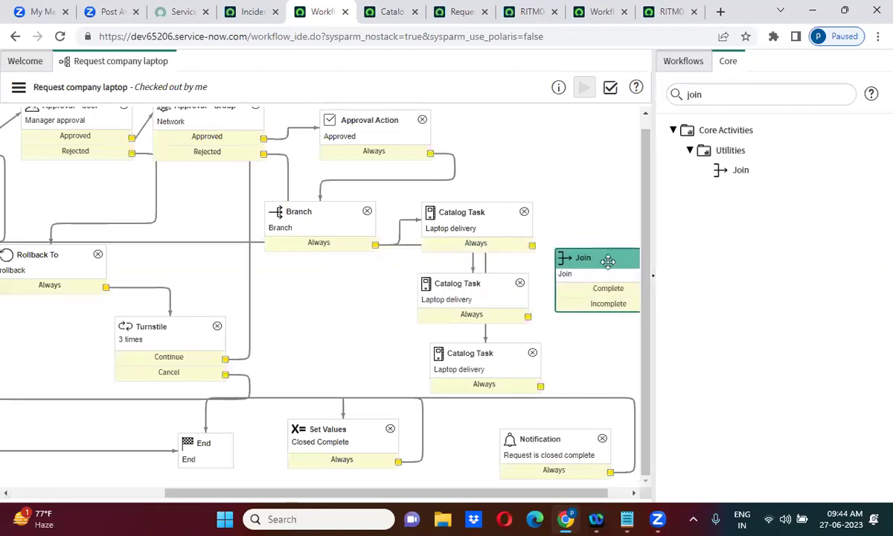
# Connect all three Catalog Tasks to Join, and link Join's Complete output to the Notification activity
pyautogui.moveTo(532, 246); pyautogui.dragTo(575, 281)
pyautogui.moveTo(527, 317); pyautogui.dragTo(572, 281)
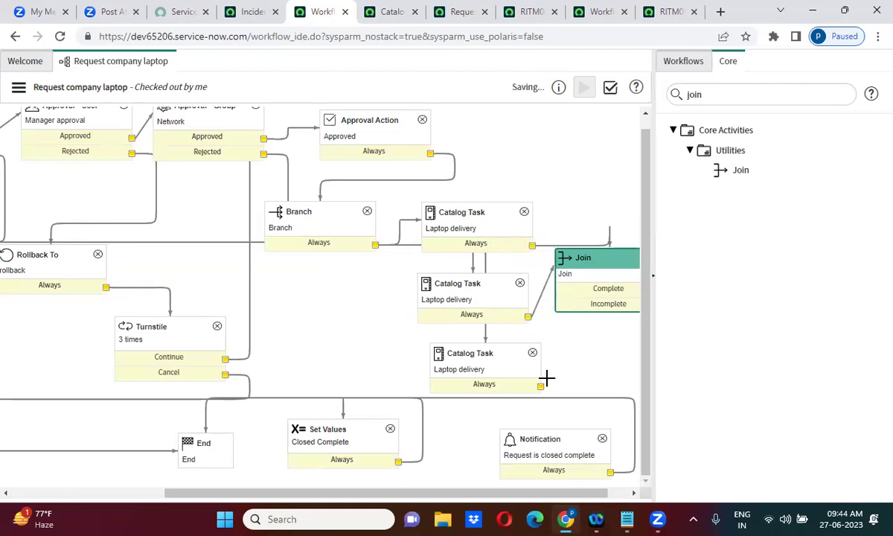
pyautogui.moveTo(540, 385); pyautogui.dragTo(603, 290)
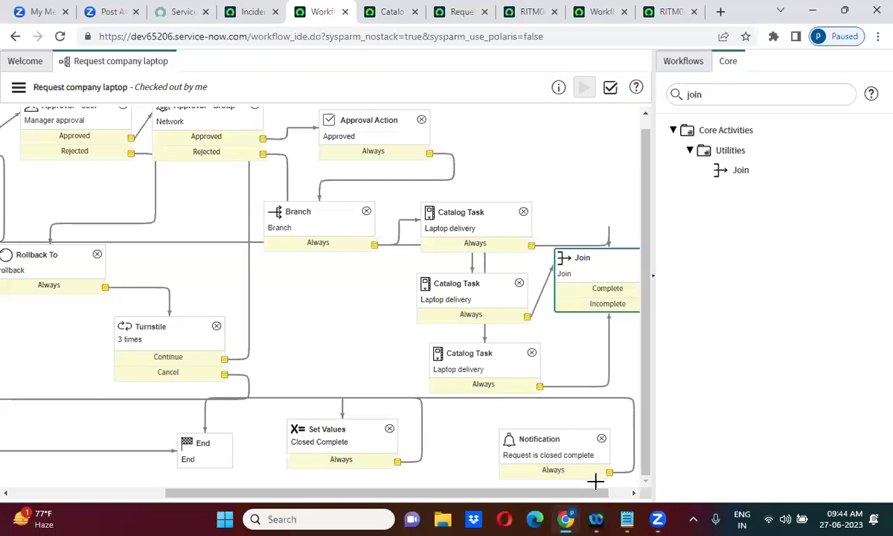
pyautogui.hscroll(2, 595, 480)
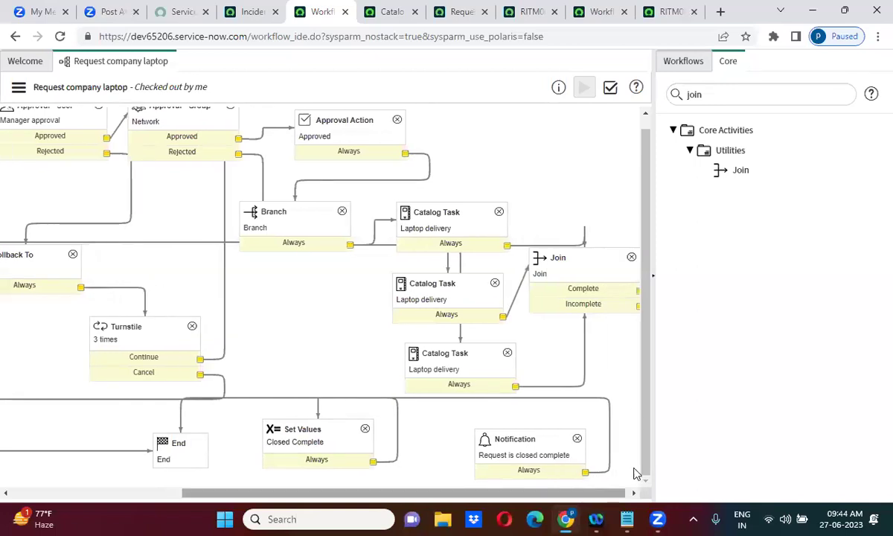
pyautogui.click(595, 253)
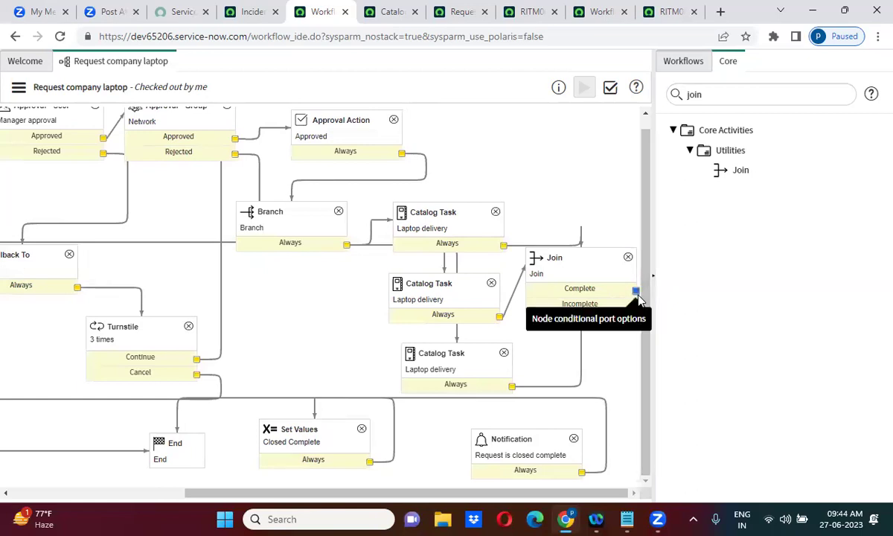
pyautogui.moveTo(563, 428); pyautogui.dragTo(534, 438)
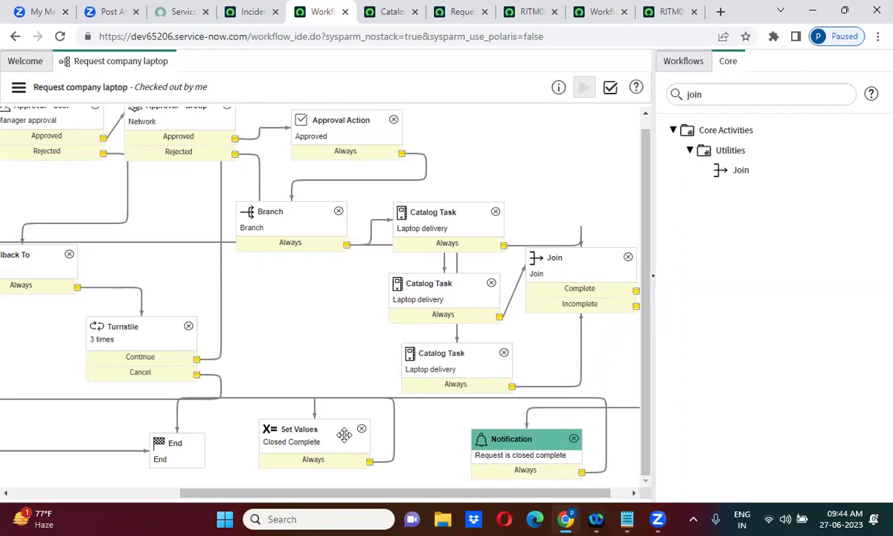
# Publish the edited Request company laptop workflow and confirm the publication
pyautogui.click(19, 89)
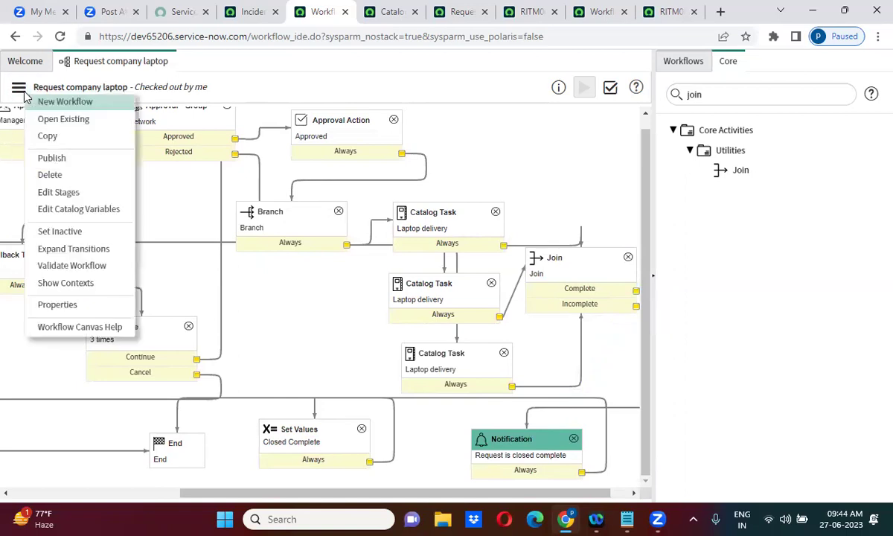
pyautogui.click(52, 159)
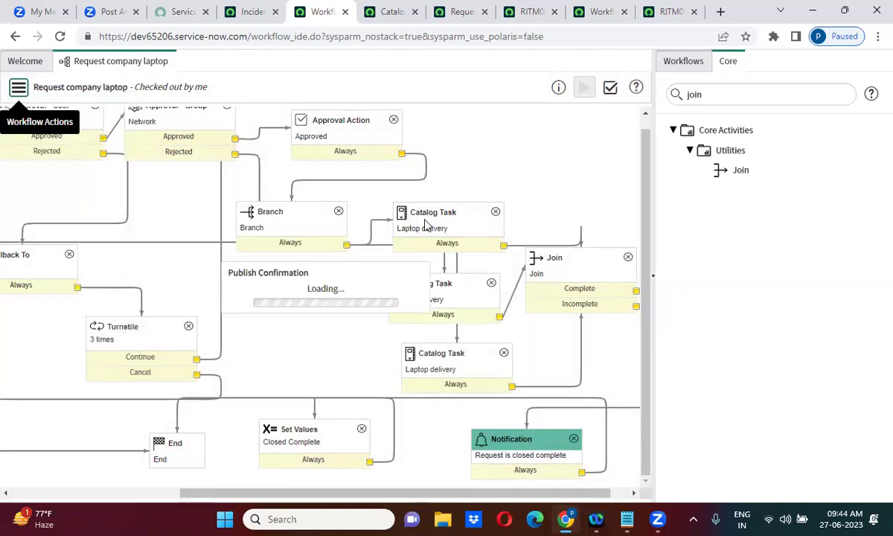
pyautogui.click(402, 355)
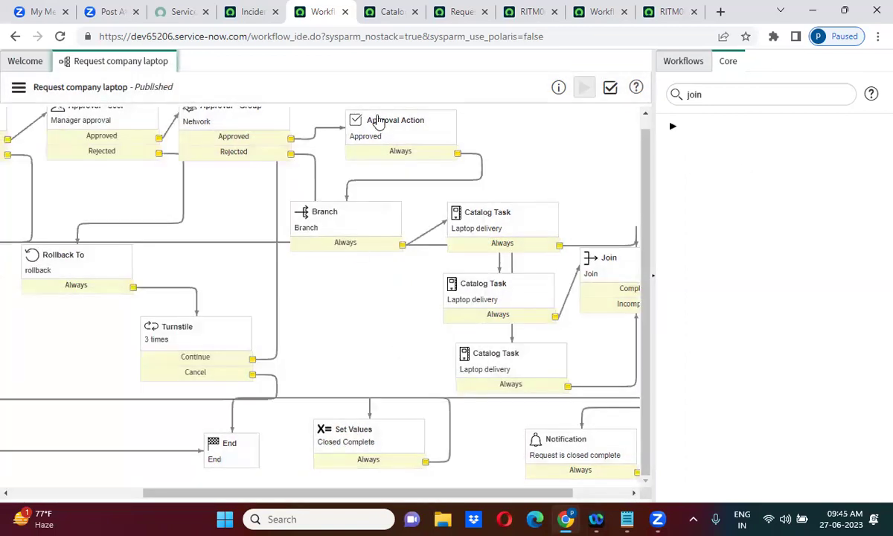
# Close the browser tabs left over from the previous test request, including its requested items and workflow diagram
pyautogui.click(554, 13)
pyautogui.click(554, 13)
pyautogui.click(555, 12)
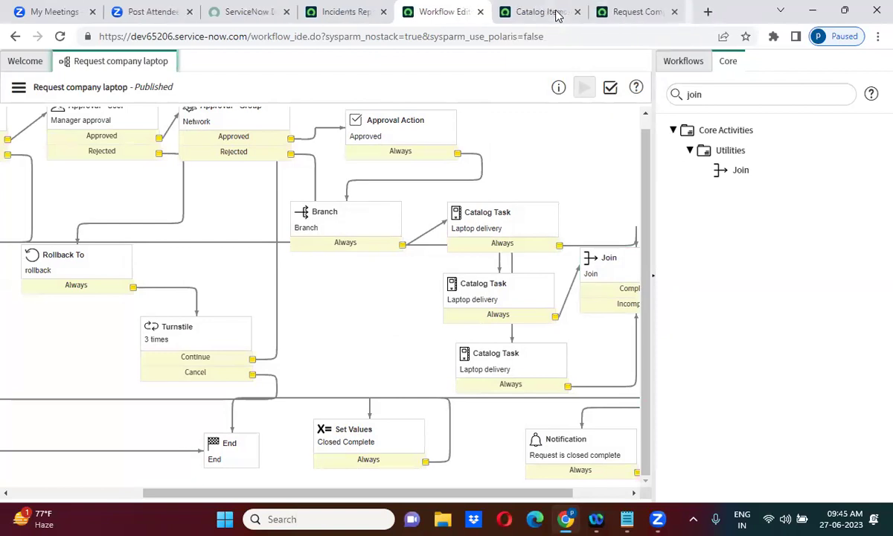
# Duplicate the Request Company Laptop catalog item's browser tab and open the item's order form with Try It
pyautogui.click(641, 11)
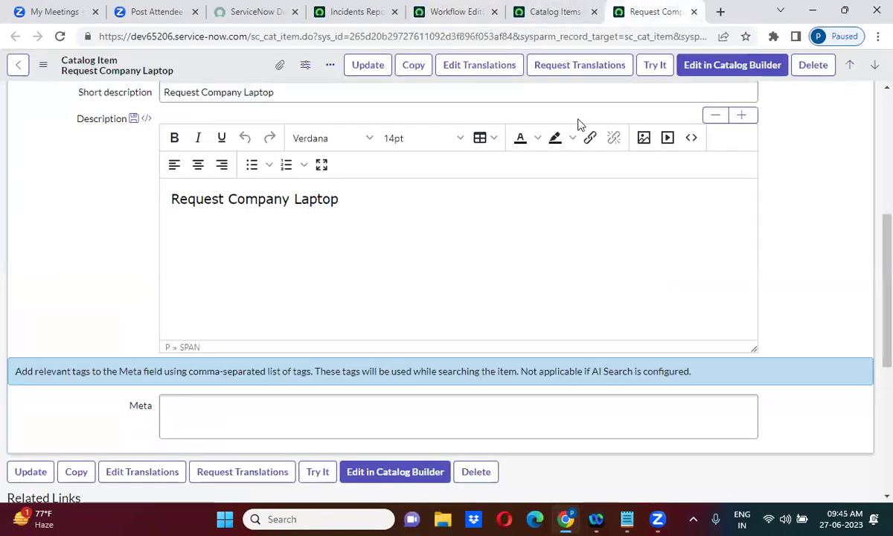
pyautogui.rightClick(652, 10)
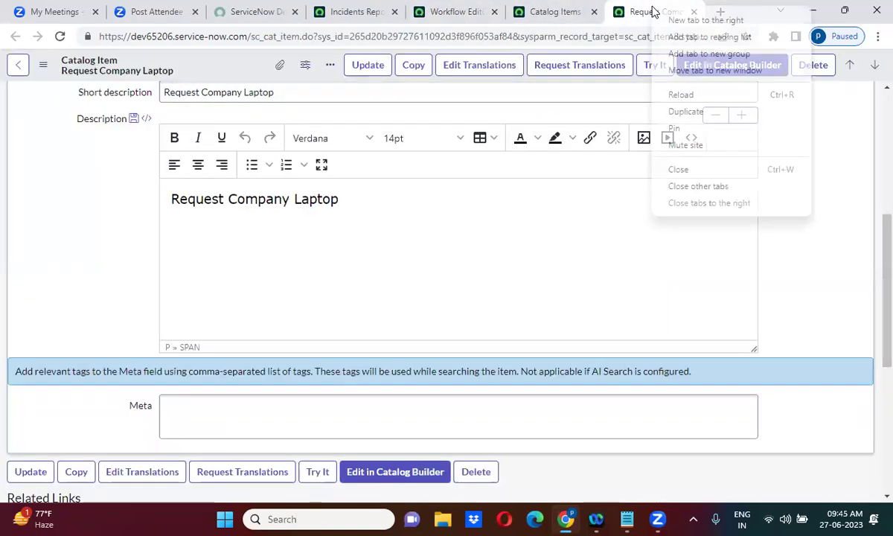
pyautogui.click(685, 112)
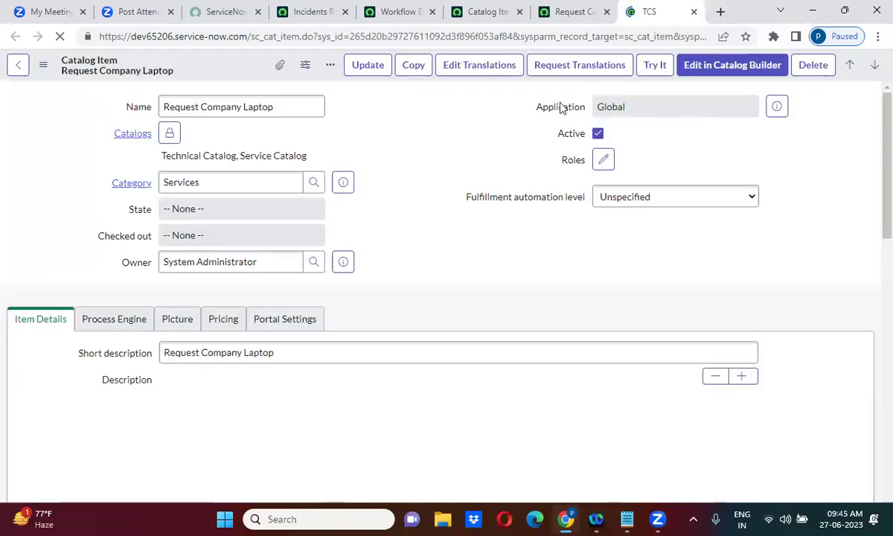
pyautogui.click(654, 65)
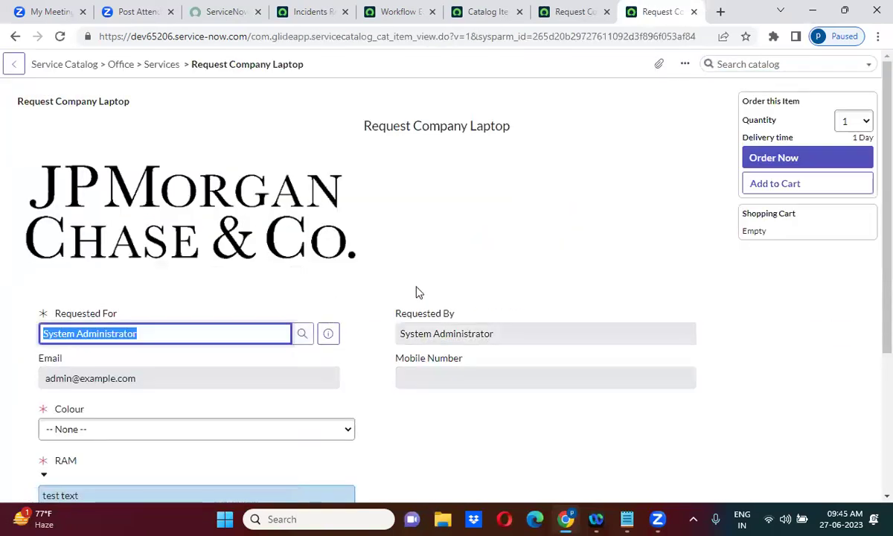
# Set the laptop request's Colour to White, RAM to 32 GB and Storage to 256 GB
pyautogui.scroll(-3, 417, 292)
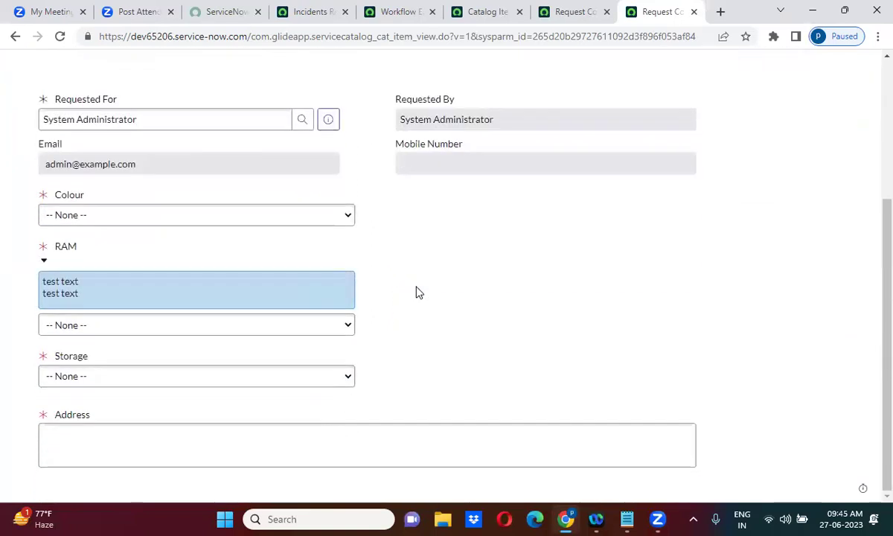
pyautogui.click(177, 213)
pyautogui.click(152, 251)
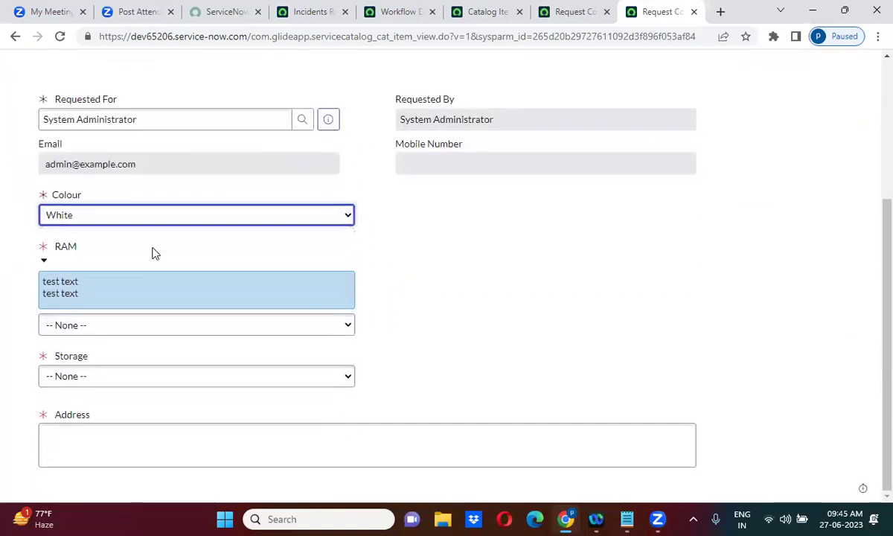
pyautogui.click(131, 325)
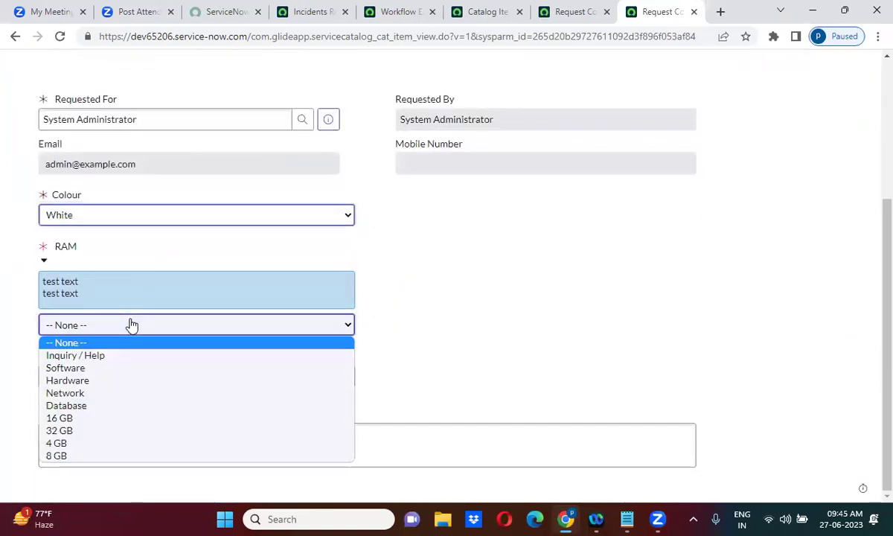
pyautogui.click(99, 430)
pyautogui.click(121, 376)
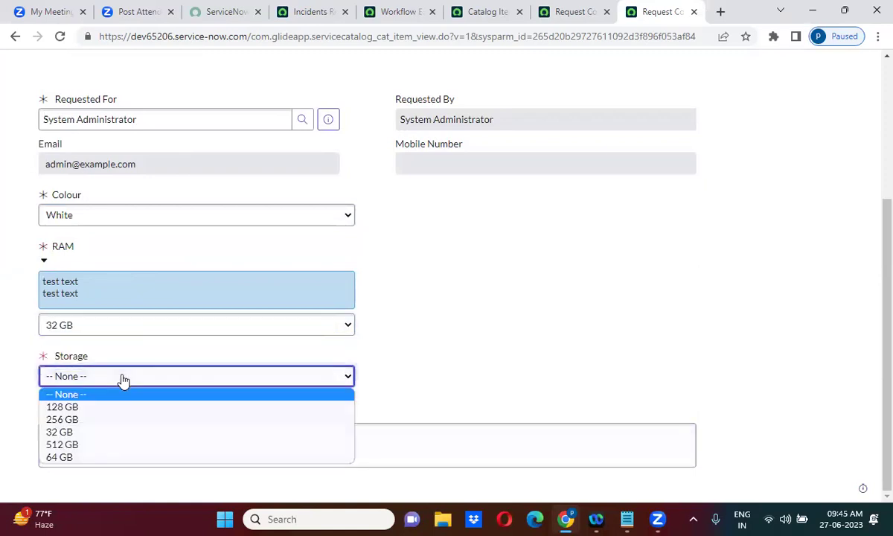
pyautogui.click(110, 421)
# Fill the Address field with the text "test 4567" repeated over three lines, and order the laptop
pyautogui.click(126, 440)
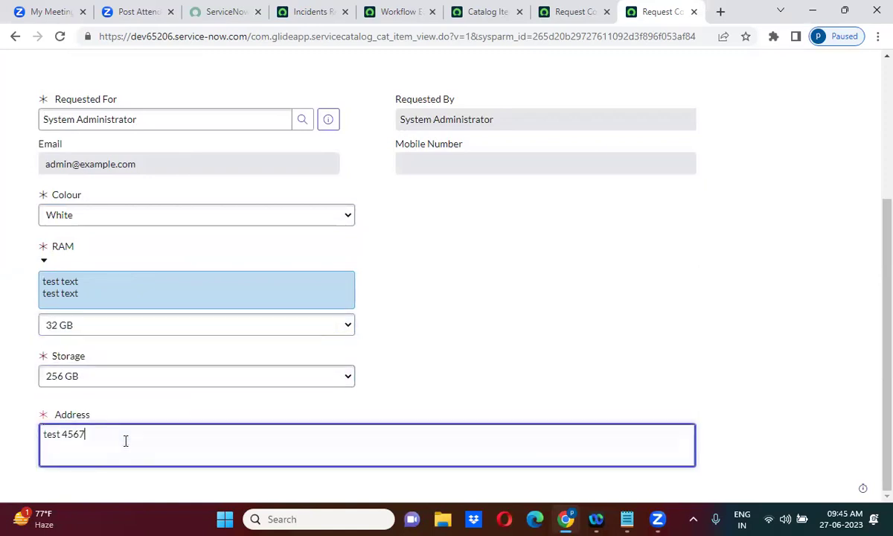
pyautogui.hotkey('ctrl', 'v')
pyautogui.hotkey('ctrl', 'v')
pyautogui.hotkey('ctrl', 'v')
pyautogui.hotkey('ctrl', 'v')
pyautogui.hotkey('ctrl', 'v')
pyautogui.hotkey('ctrl', 'v')
pyautogui.hotkey('ctrl', 'v')
pyautogui.hotkey('ctrl', 'v')
pyautogui.hotkey('ctrl', 'v')
pyautogui.hotkey('ctrl', 'v')
pyautogui.hotkey('ctrl', 'v')
pyautogui.hotkey('ctrl', 'v')
pyautogui.hotkey('ctrl', 'v')
pyautogui.hotkey('ctrl', 'v')
pyautogui.hotkey('ctrl', 'v')
pyautogui.hotkey('ctrl', 'v')
pyautogui.hotkey('ctrl', 'v')
pyautogui.hotkey('ctrl', 'v')
pyautogui.hotkey('ctrl', 'v')
pyautogui.hotkey('ctrl', 'v')
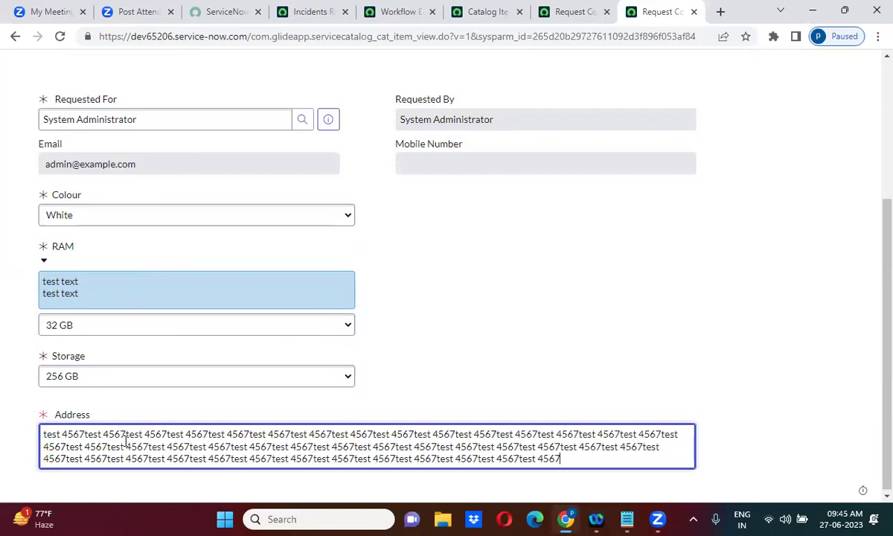
pyautogui.scroll(3, 873, 95)
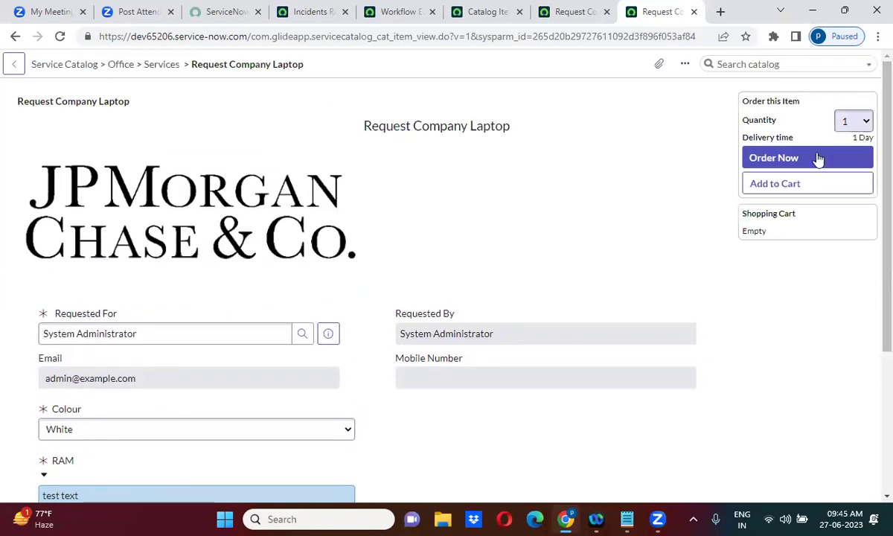
pyautogui.click(793, 159)
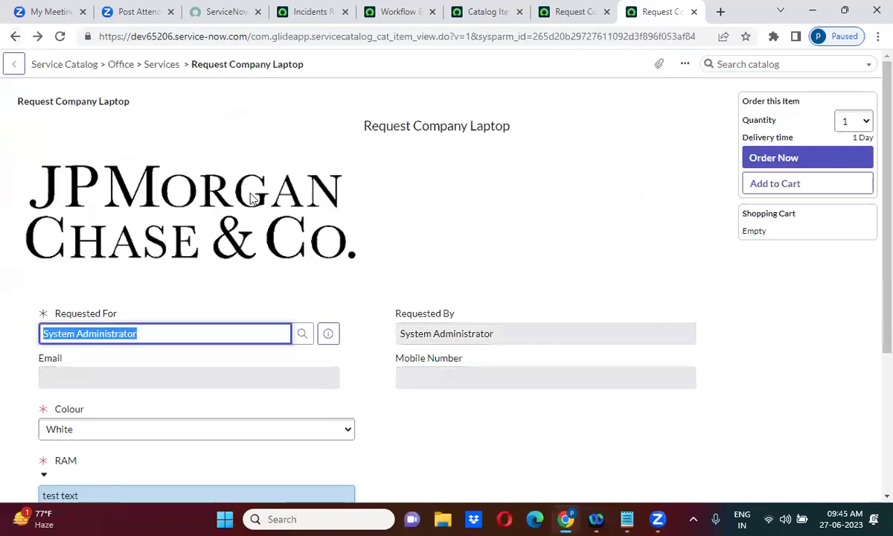
# Change Requested For to an employee other than System Administrator on the returned order form, and submit the order again
pyautogui.write('san')
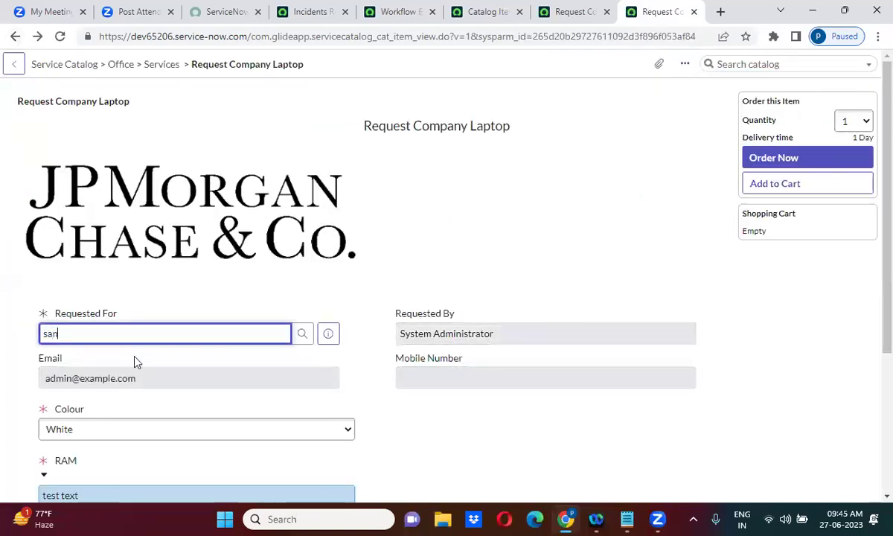
pyautogui.write('to')
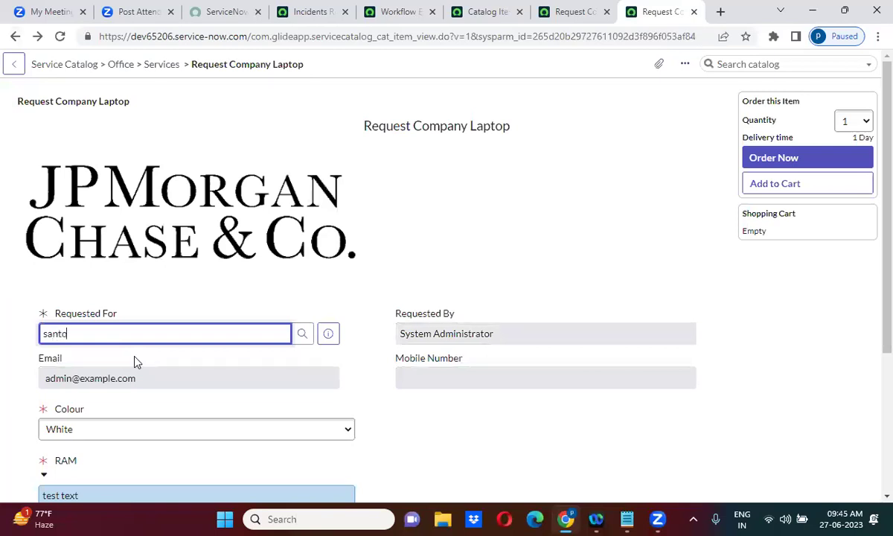
pyautogui.click(97, 371)
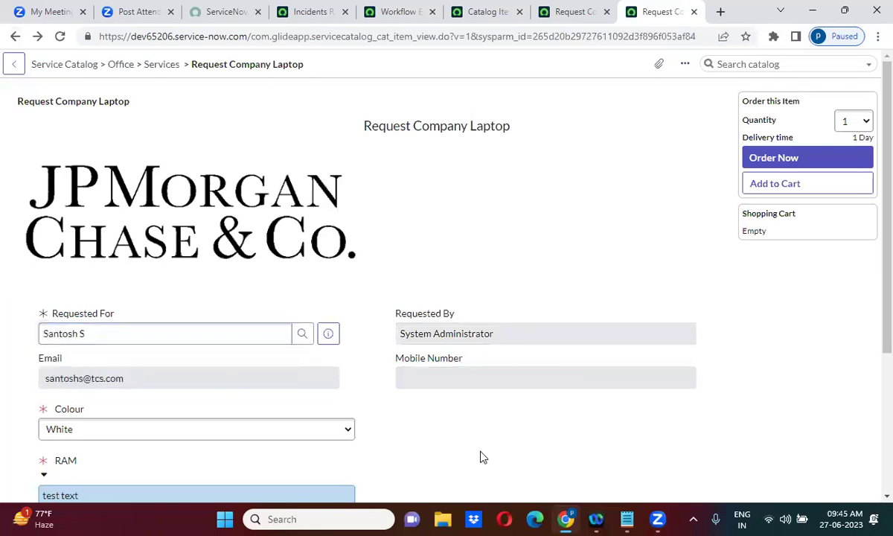
pyautogui.scroll(-1, 478, 456)
pyautogui.scroll(-2, 480, 457)
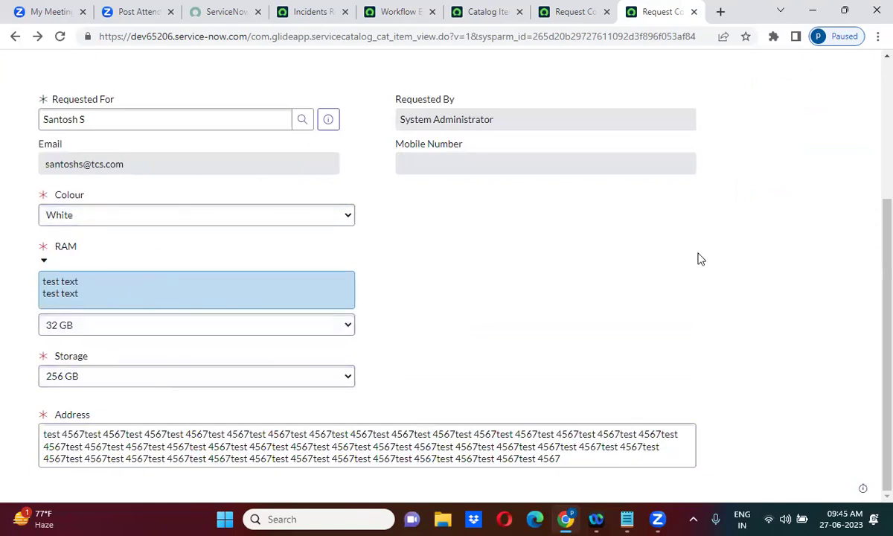
pyautogui.scroll(3, 873, 109)
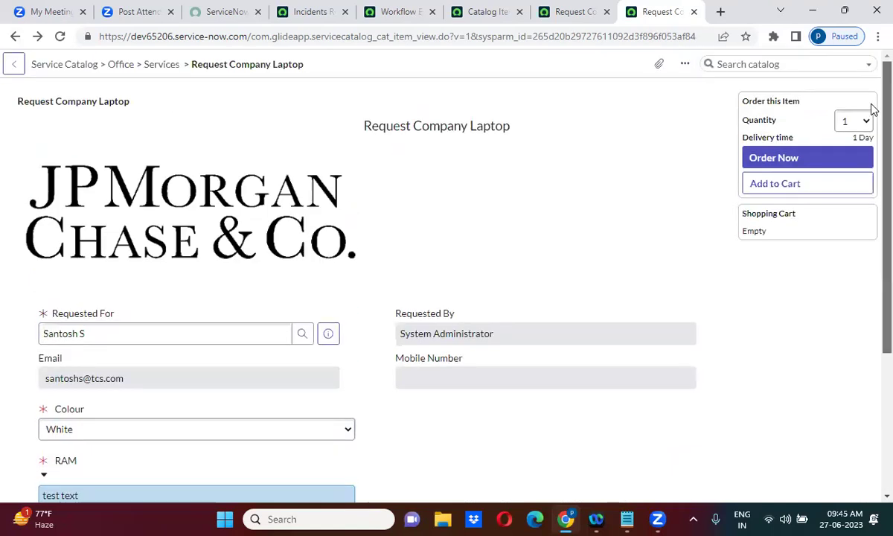
pyautogui.click(796, 159)
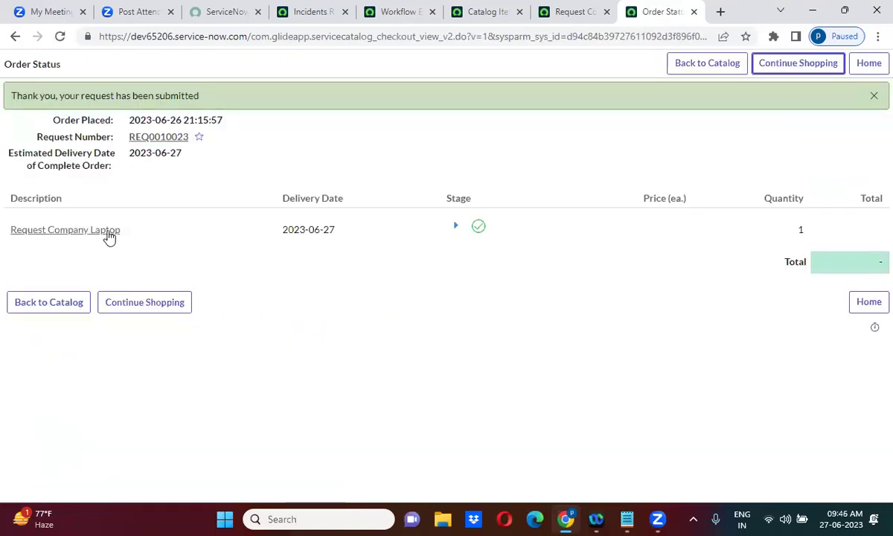
# Open the ordered Request Company Laptop item and approve the first listed approver's request
pyautogui.click(87, 237)
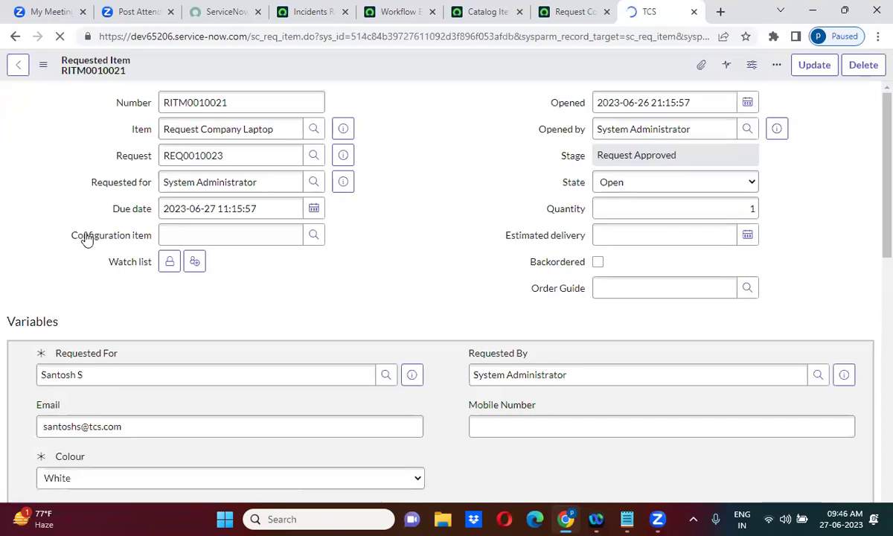
pyautogui.scroll(-1, 355, 280)
pyautogui.scroll(-12, 355, 279)
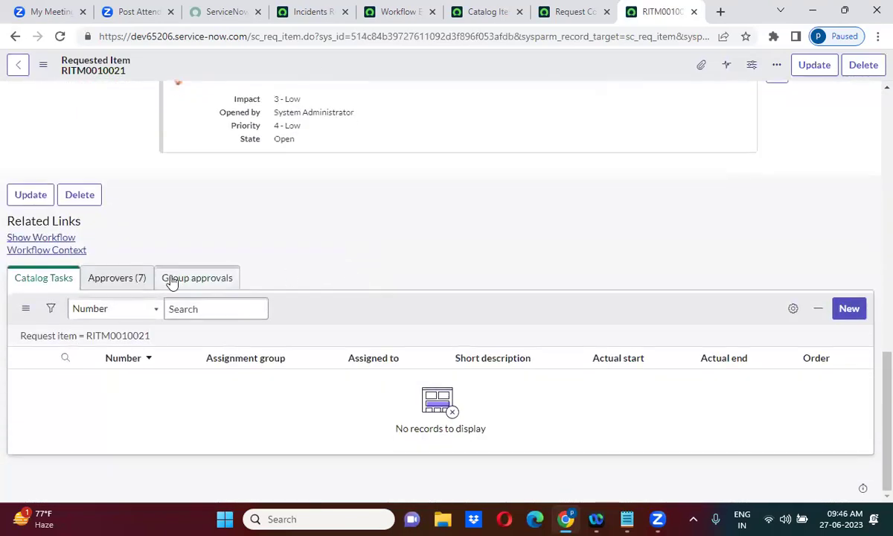
pyautogui.click(134, 278)
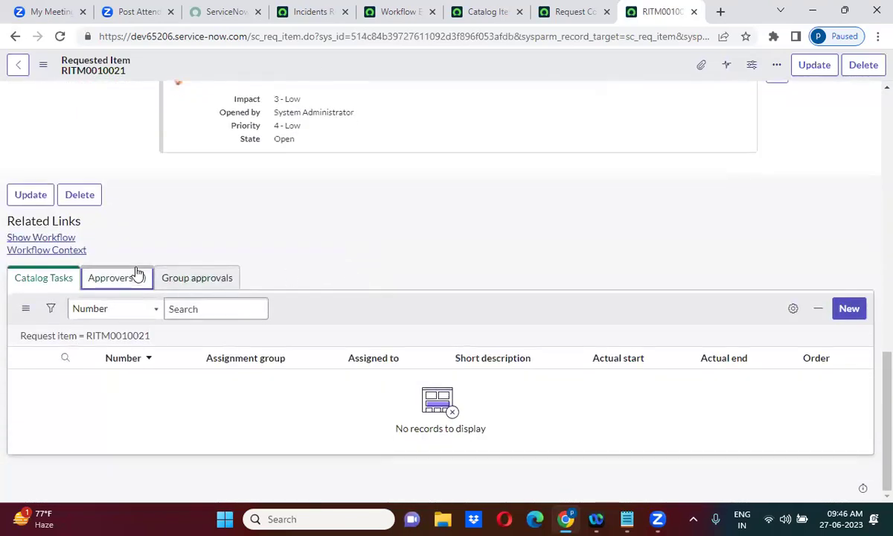
pyautogui.rightClick(109, 369)
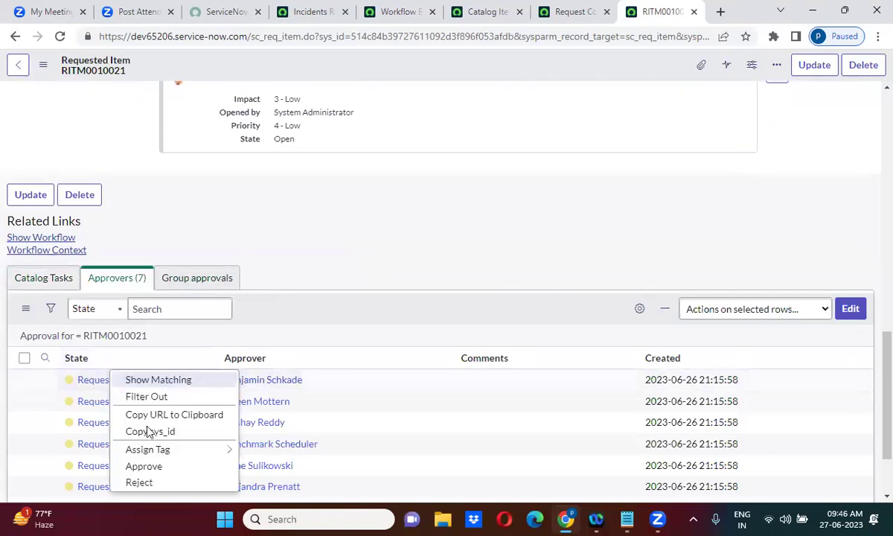
pyautogui.click(145, 467)
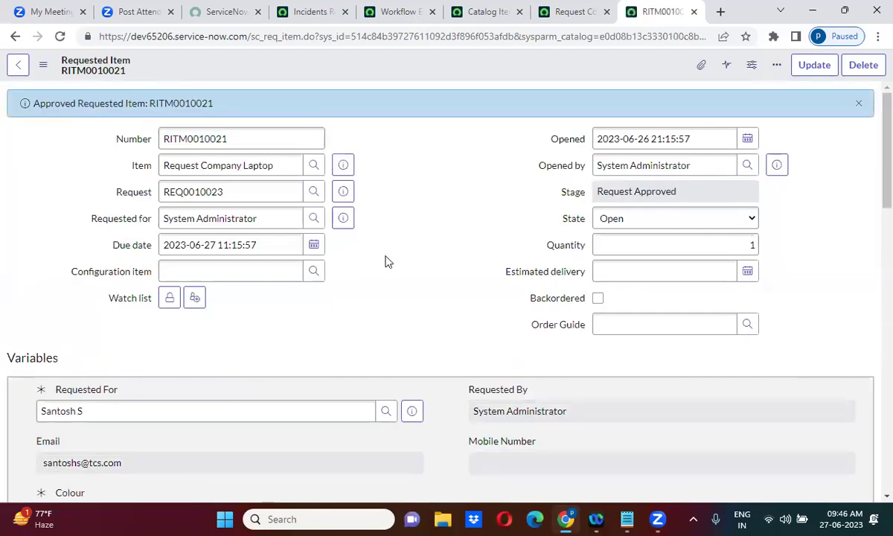
# Approve the first pending Network group approval in the requested item's approver list
pyautogui.scroll(-7, 385, 261)
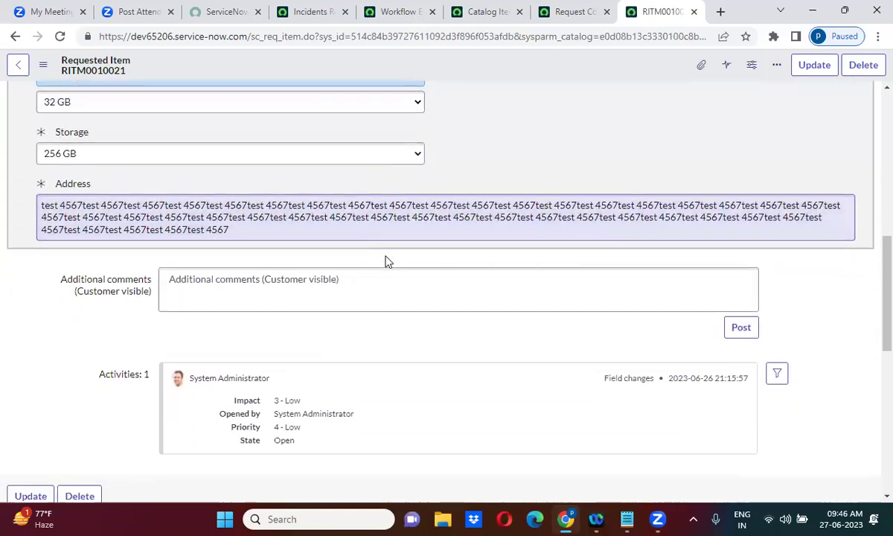
pyautogui.scroll(-10, 385, 261)
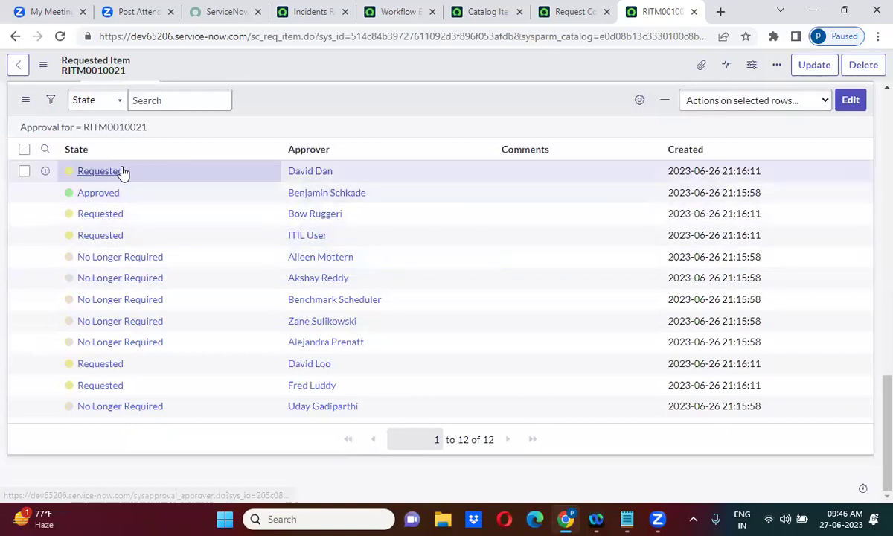
pyautogui.rightClick(121, 172)
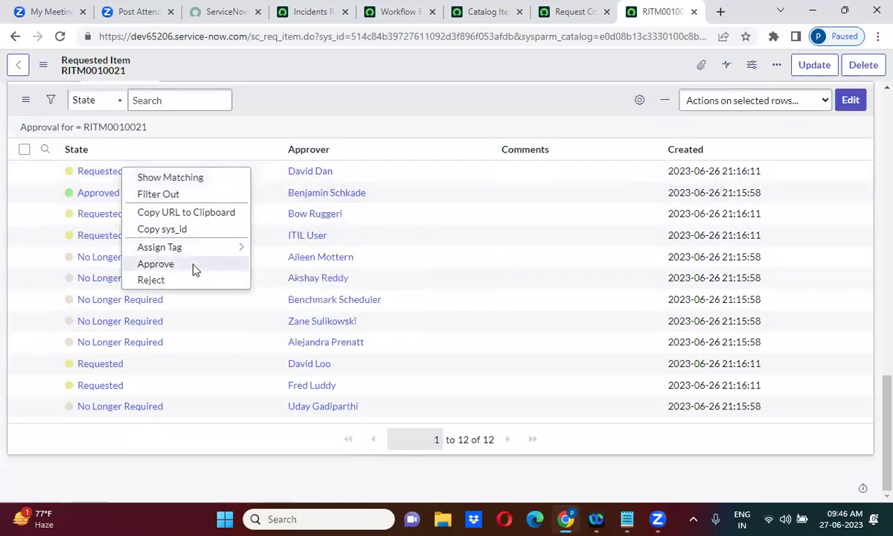
pyautogui.click(155, 264)
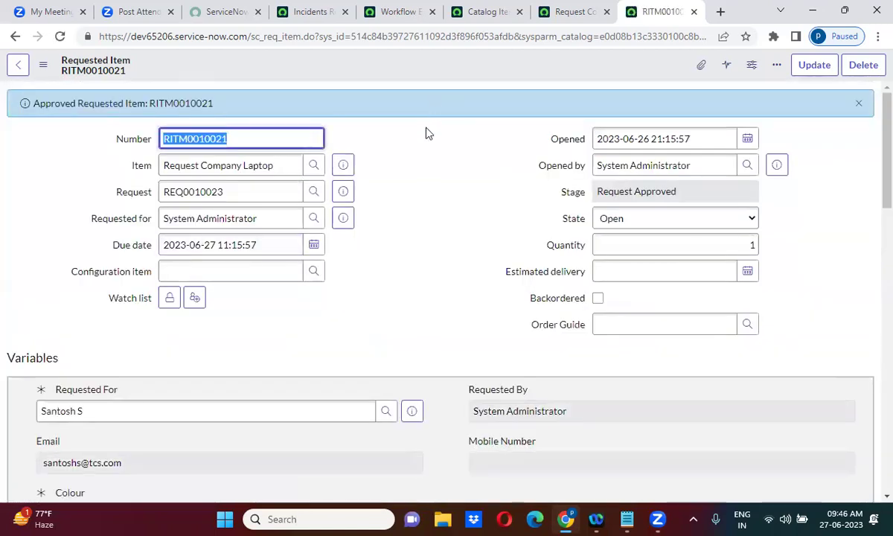
# List the requested item's catalog tasks and inspect the Join and Catalog Task activities in its workflow diagram
pyautogui.scroll(-15, 426, 135)
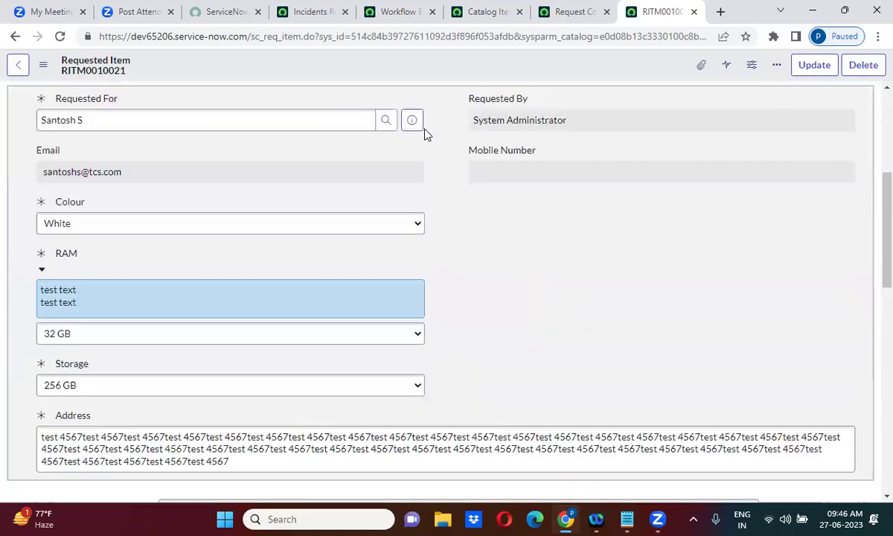
pyautogui.scroll(2, 426, 135)
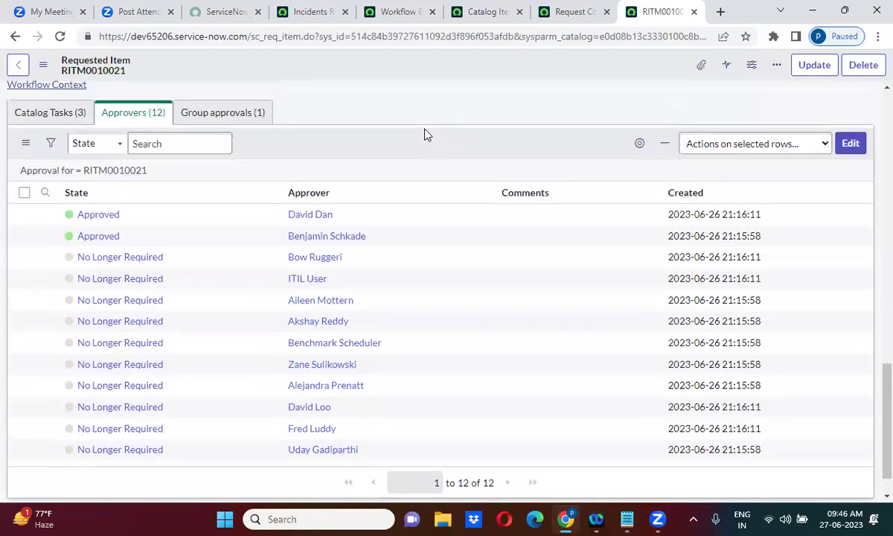
pyautogui.click(57, 212)
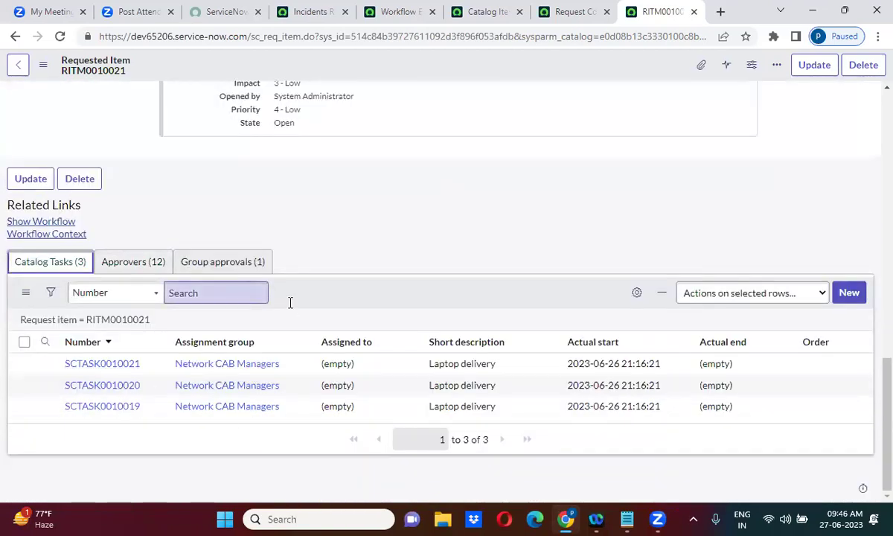
pyautogui.click(42, 223)
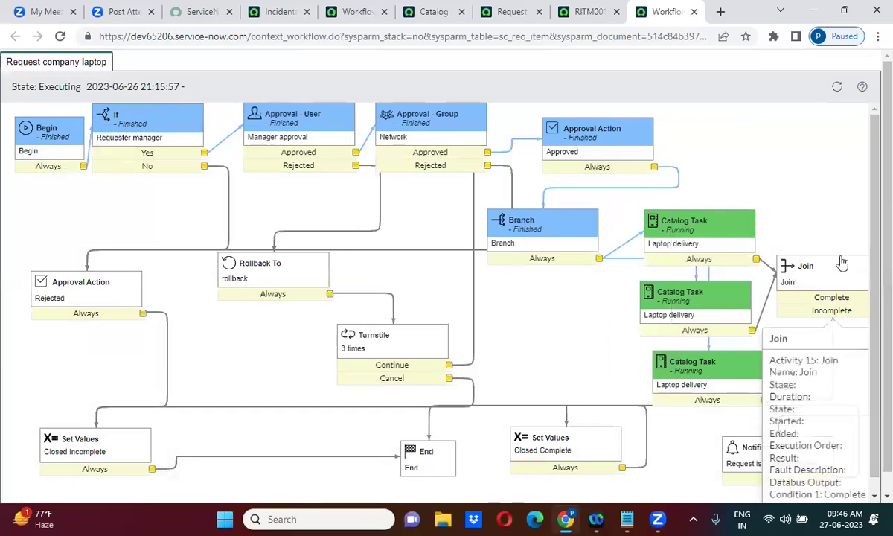
pyautogui.moveTo(691, 218)
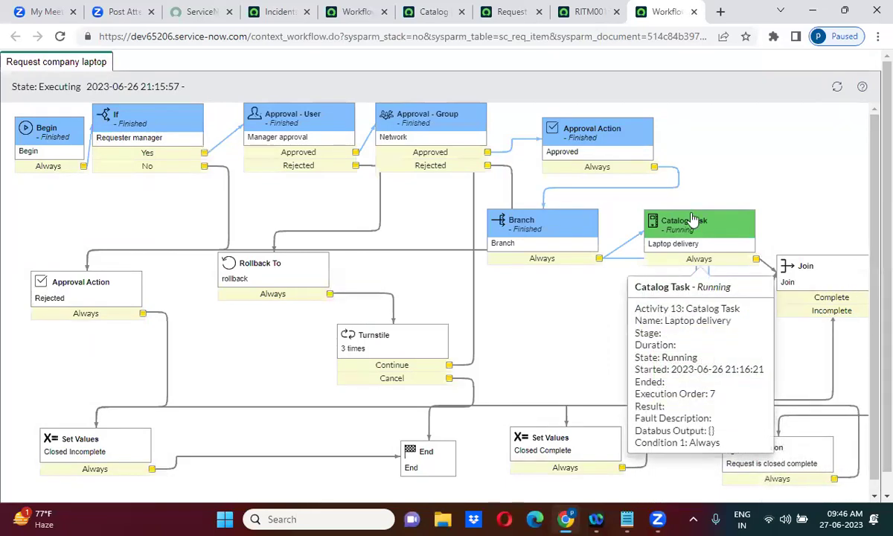
# Return to the requested item and open its three Laptop delivery catalog tasks in separate browser tabs
pyautogui.click(584, 12)
pyautogui.middleClick(134, 369)
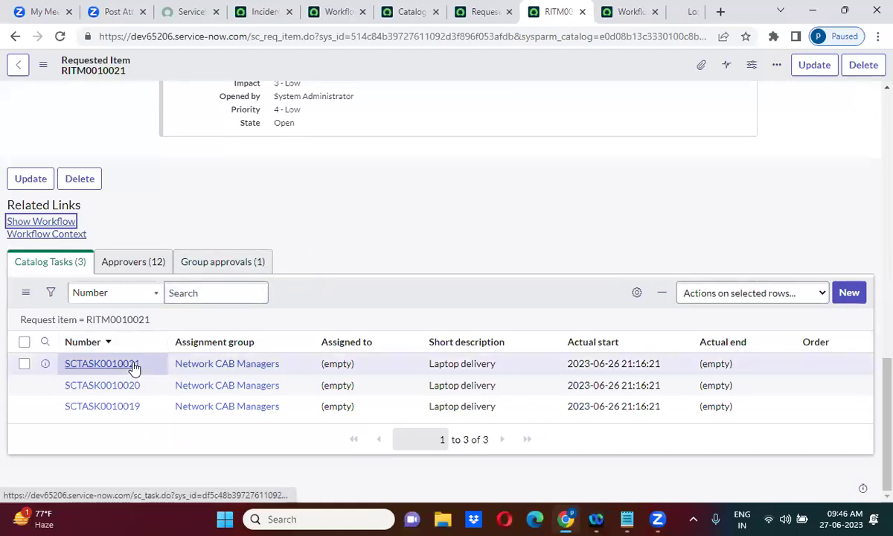
pyautogui.middleClick(118, 388)
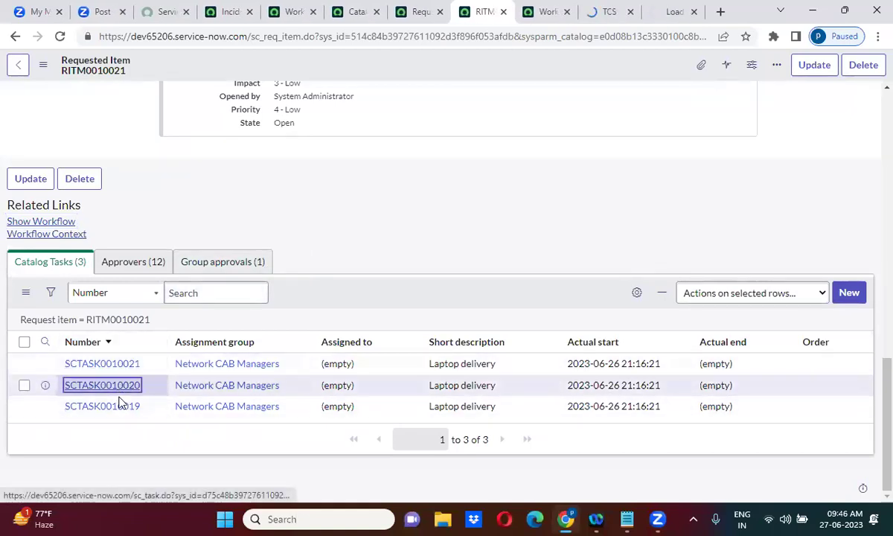
pyautogui.middleClick(123, 406)
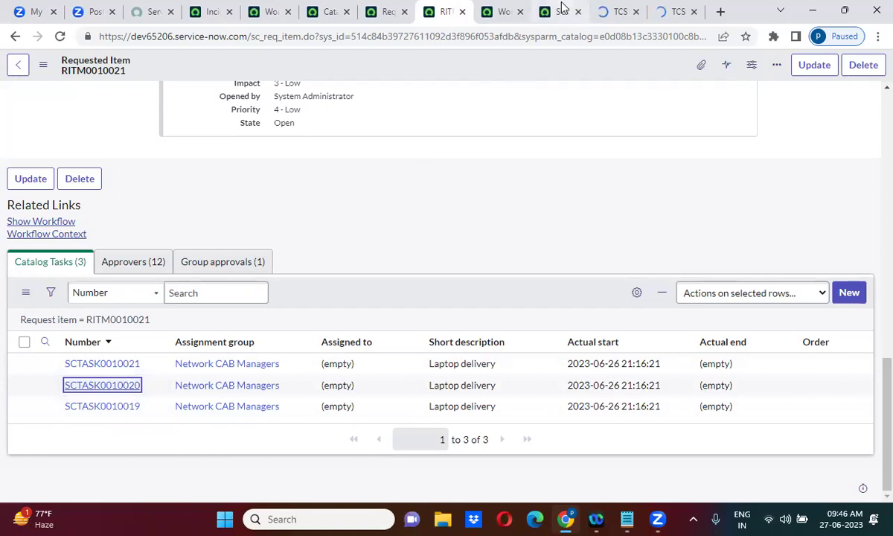
# Choose a configuration item for the first listed catalog task, SCTASK0010021, and close the task
pyautogui.click(560, 12)
pyautogui.click(254, 153)
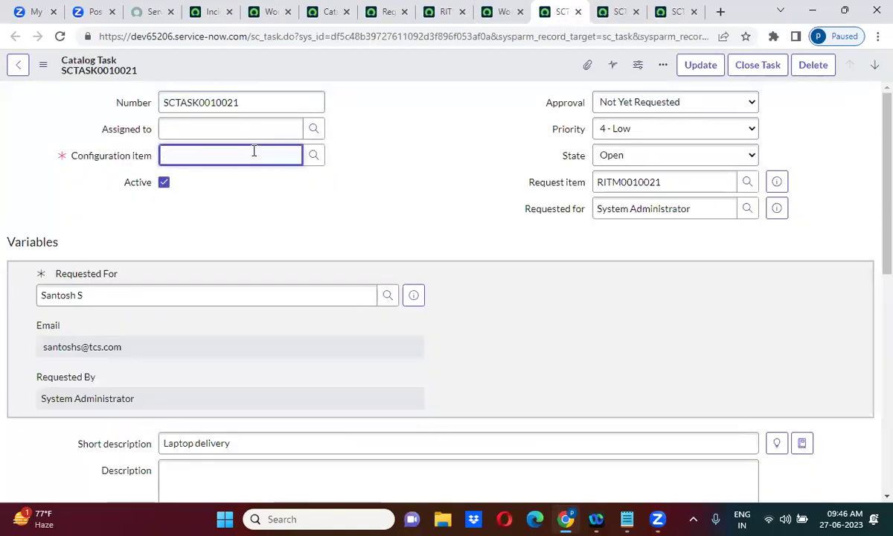
pyautogui.click(248, 195)
pyautogui.click(746, 67)
# Set the configuration item of catalog task SCTASK0010020 to SAP AppSRV02 and close the task
pyautogui.click(623, 9)
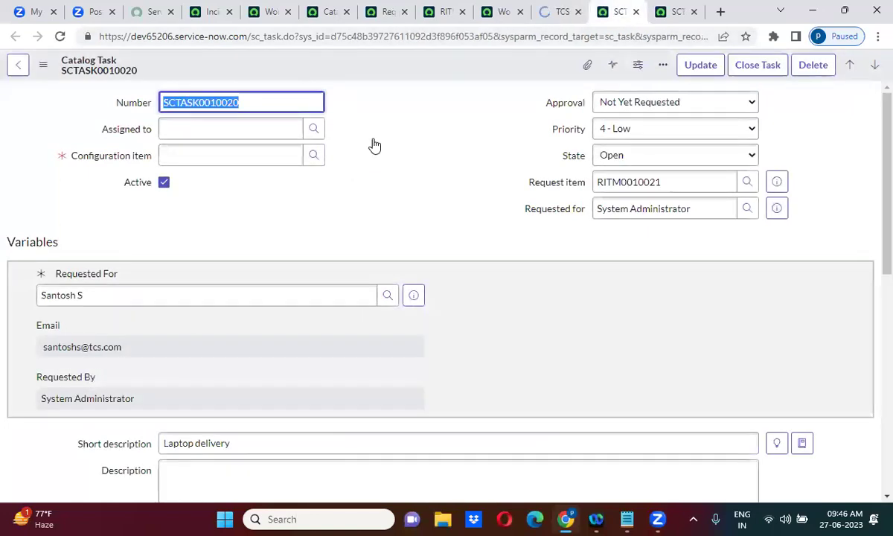
pyautogui.click(239, 154)
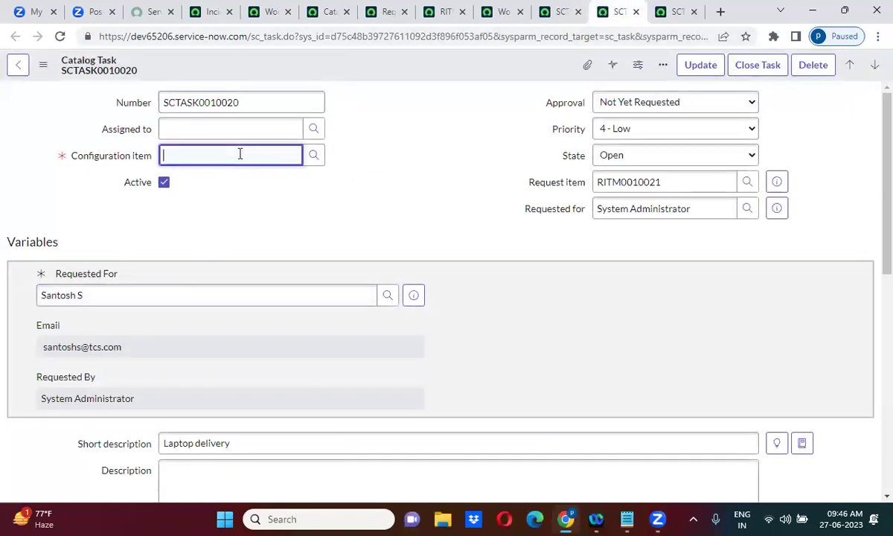
pyautogui.click(240, 212)
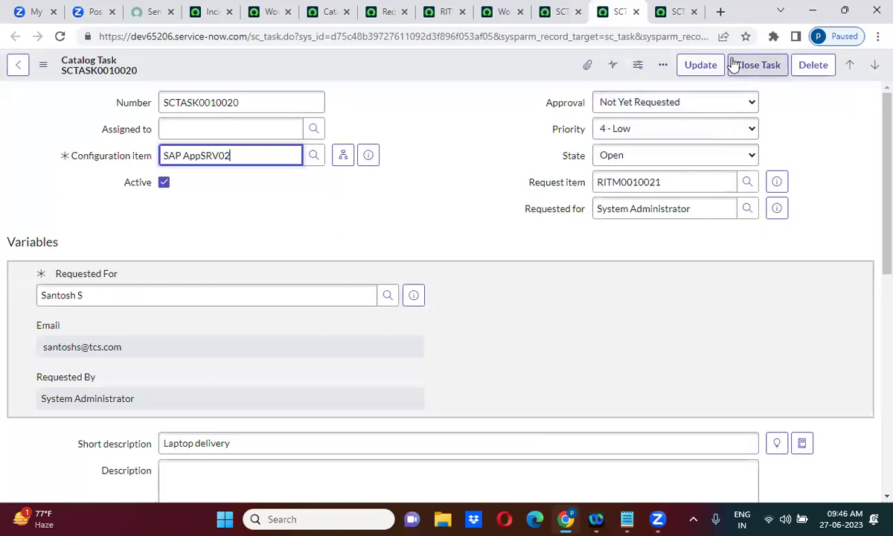
pyautogui.click(752, 66)
# Set the configuration item of catalog task SCTASK0010019 to CMS App FLX and close the task
pyautogui.click(675, 12)
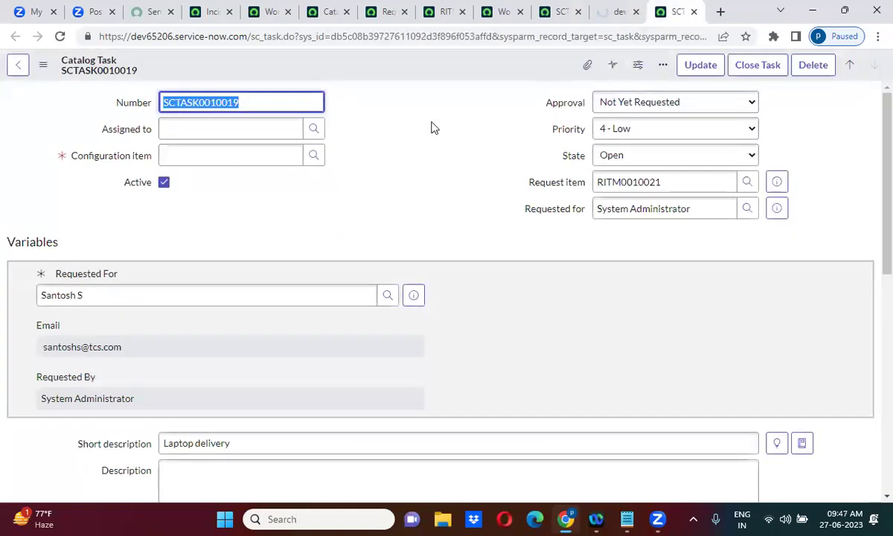
pyautogui.click(248, 155)
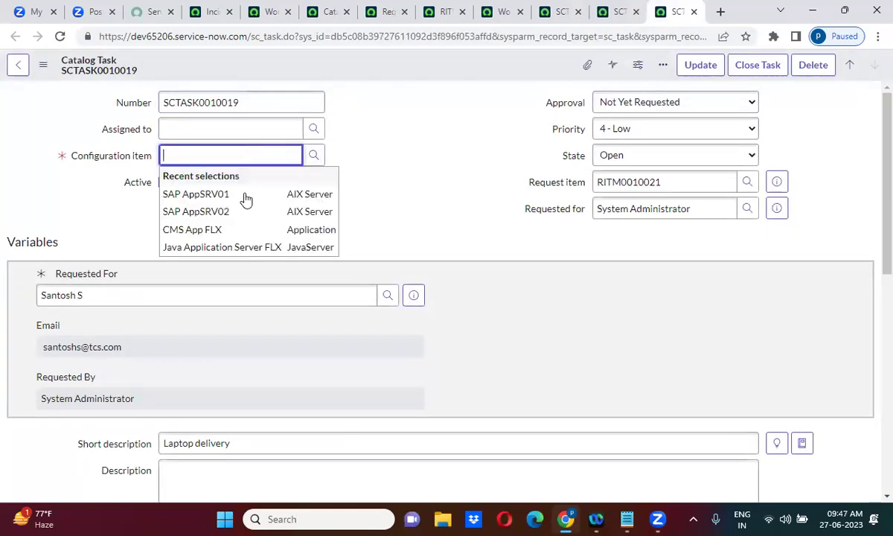
pyautogui.click(242, 230)
pyautogui.click(753, 65)
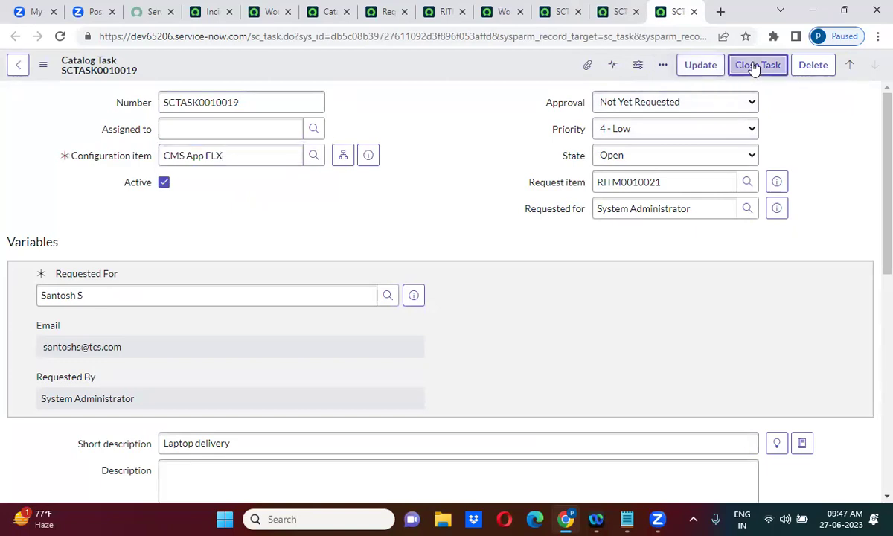
# Refresh the catalog task list of requested item RITM0010021 and check the item's State and Stage fields
pyautogui.click(444, 13)
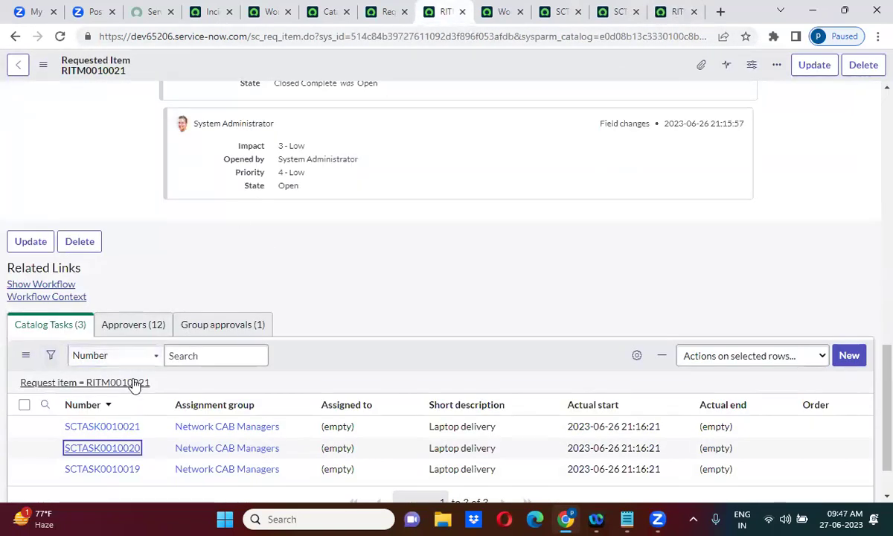
pyautogui.click(134, 382)
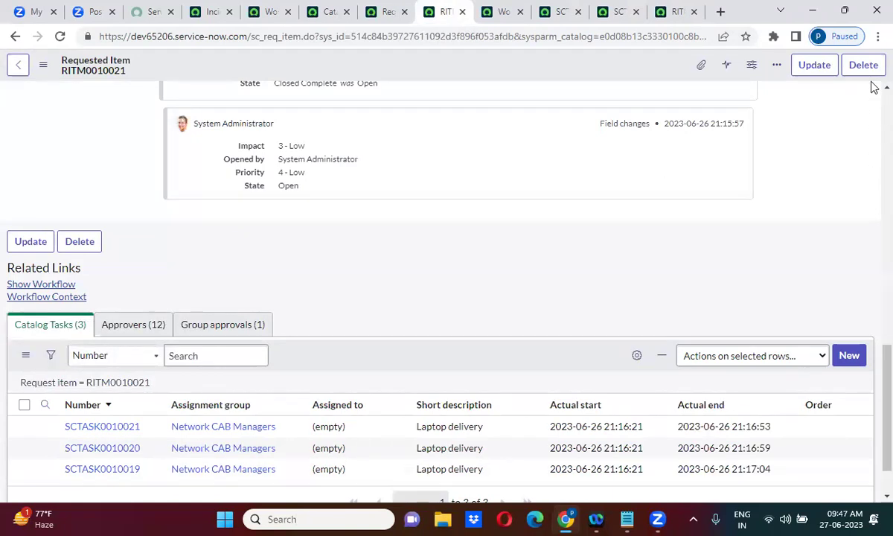
pyautogui.scroll(15, 873, 105)
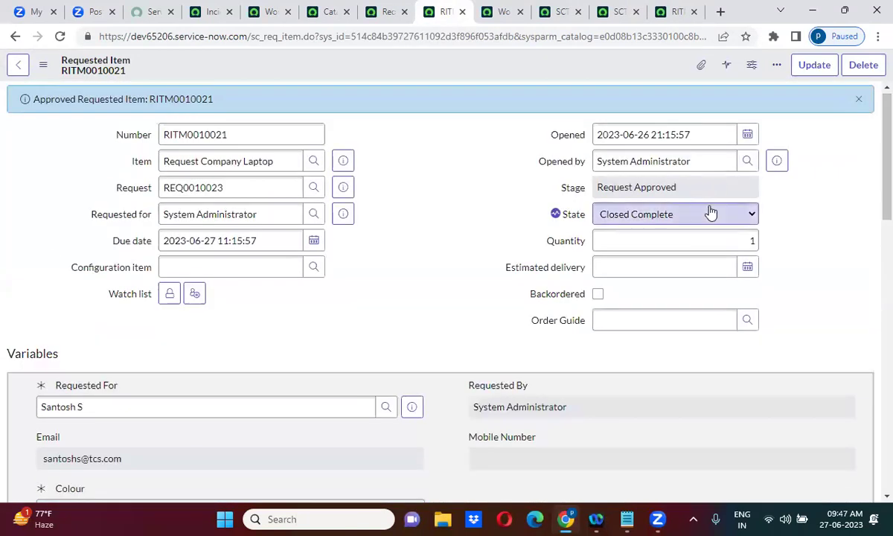
# Reload the Request company laptop workflow diagram and examine the path from the catalog tasks through Join to End
pyautogui.click(500, 16)
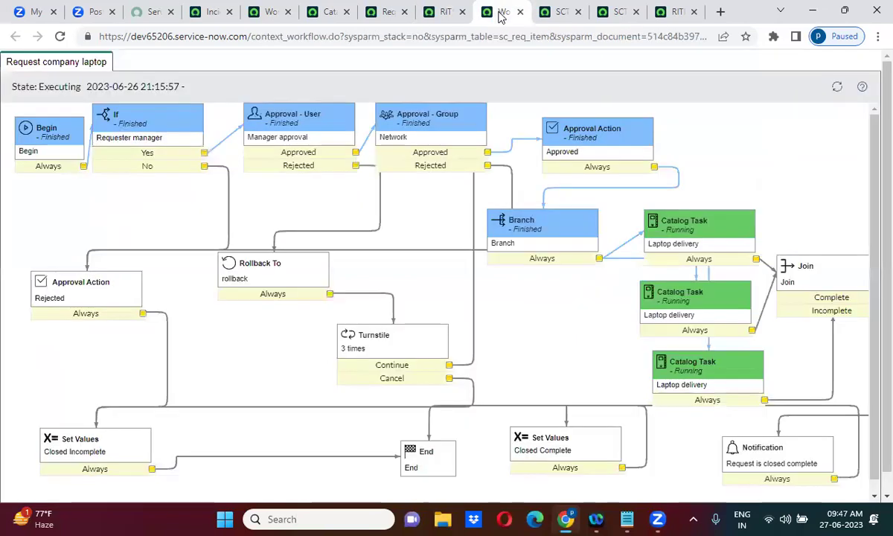
pyautogui.click(60, 37)
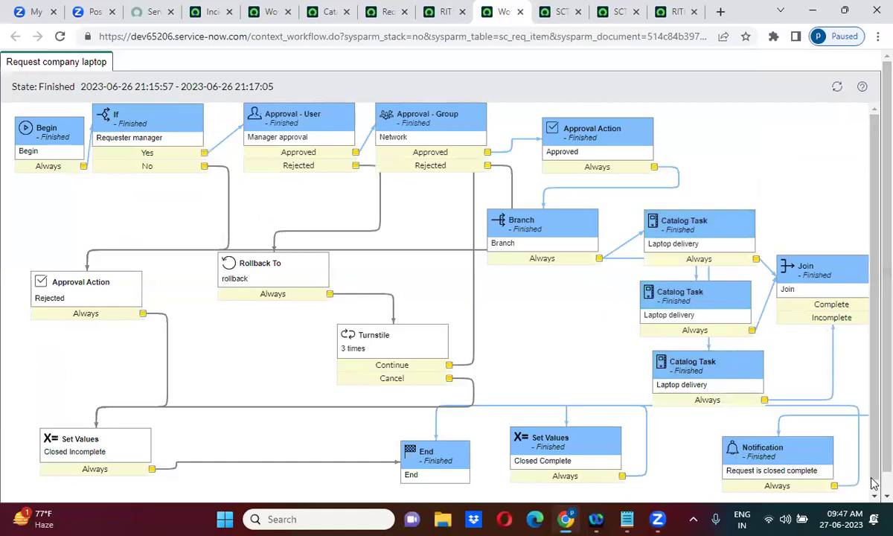
pyautogui.scroll(-1, 874, 491)
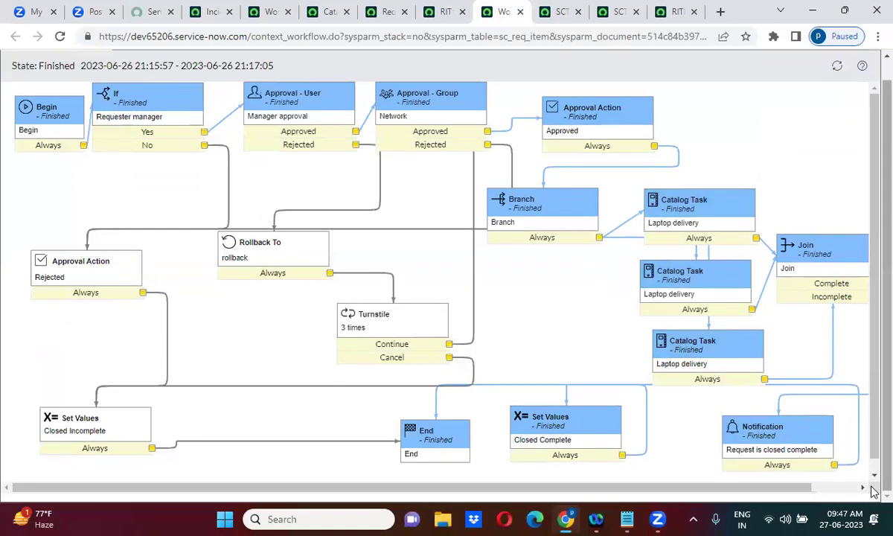